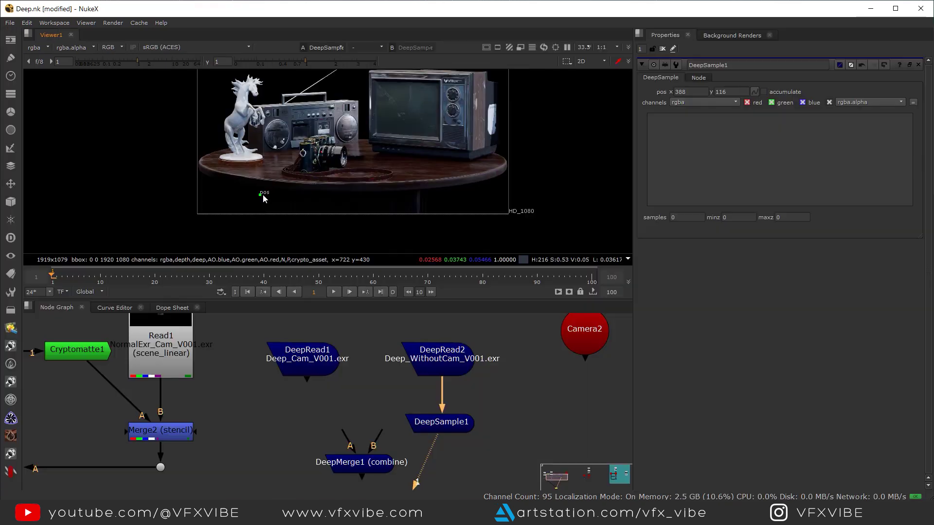
# Step: Move the DeepSample1 sample position onto the front edge of the table in the image
pyautogui.moveTo(262, 196); pyautogui.dragTo(283, 178)
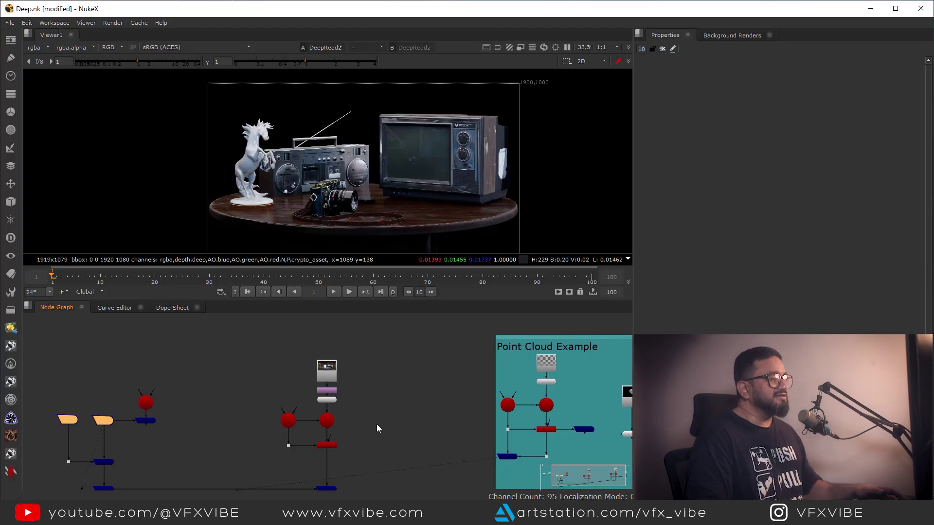
# Step: Find the Point Cloud Example backdrop in the node graph and display ScanlineRender2 in the viewer
pyautogui.moveTo(448, 421); pyautogui.dragTo(369, 426, button='middle')
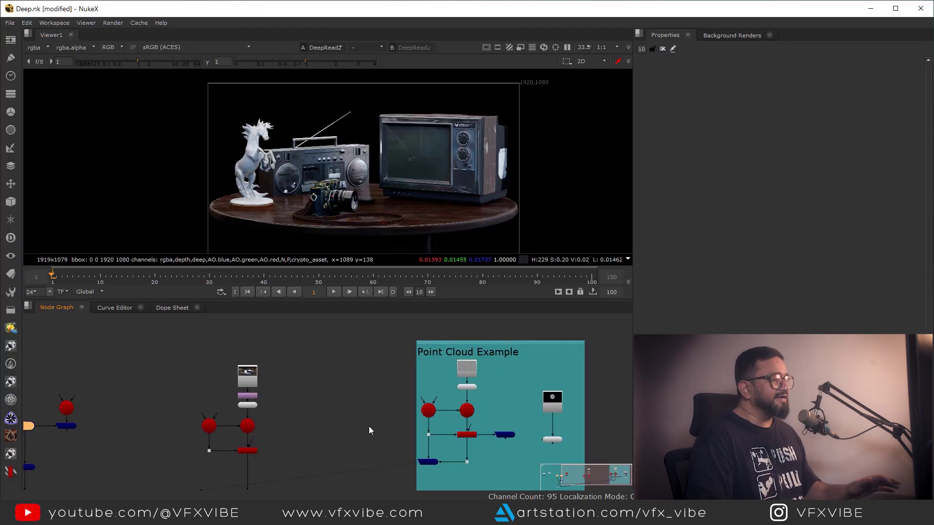
pyautogui.moveTo(562, 416); pyautogui.dragTo(443, 392, button='middle')
pyautogui.scroll(3, 444, 392)
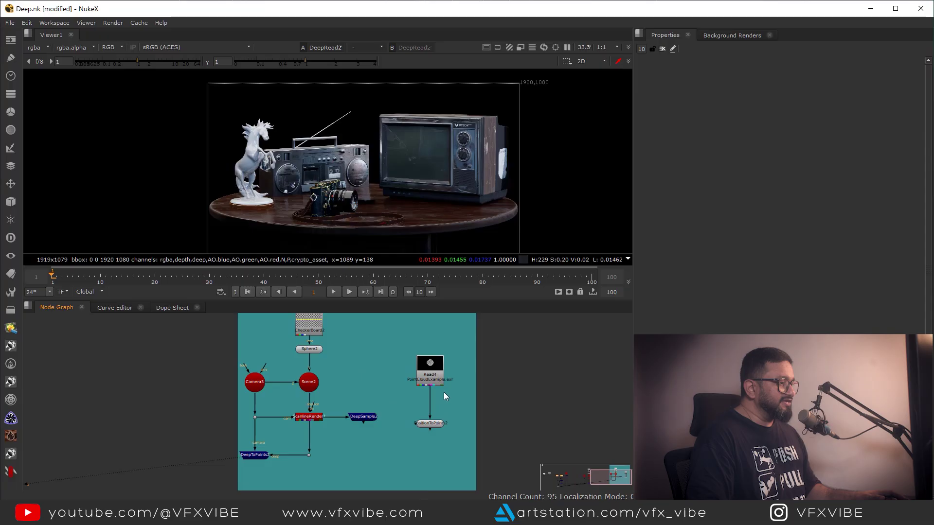
pyautogui.moveTo(276, 370); pyautogui.dragTo(315, 439, button='middle')
pyautogui.moveTo(314, 407); pyautogui.dragTo(321, 372, button='middle')
pyautogui.click(333, 459)
pyautogui.press('1')
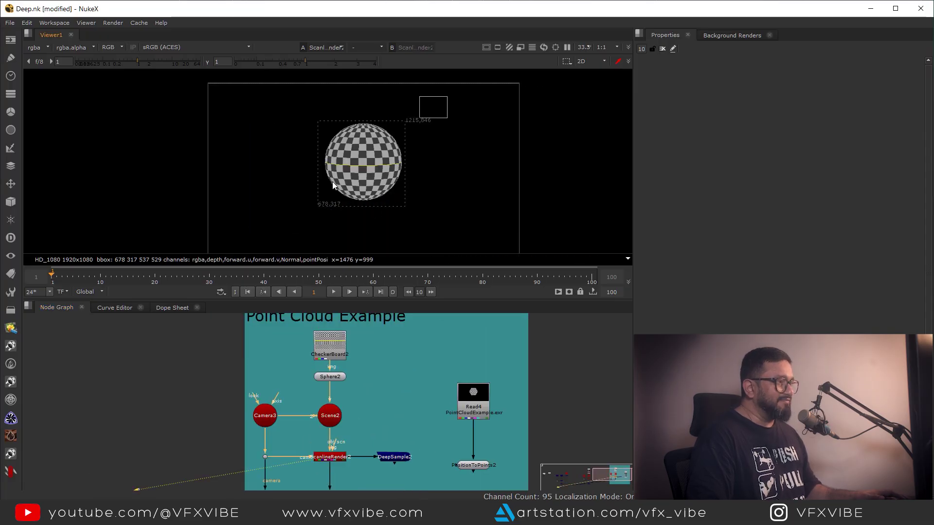
# Step: Open the properties of Read4 (PointCloudExample.exr) and display its image in the viewer
pyautogui.moveTo(462, 418); pyautogui.dragTo(421, 412, button='middle')
pyautogui.scroll(2, 438, 392)
pyautogui.doubleClick(438, 391)
pyautogui.press('1')
pyautogui.moveTo(454, 436); pyautogui.dragTo(440, 404, button='middle')
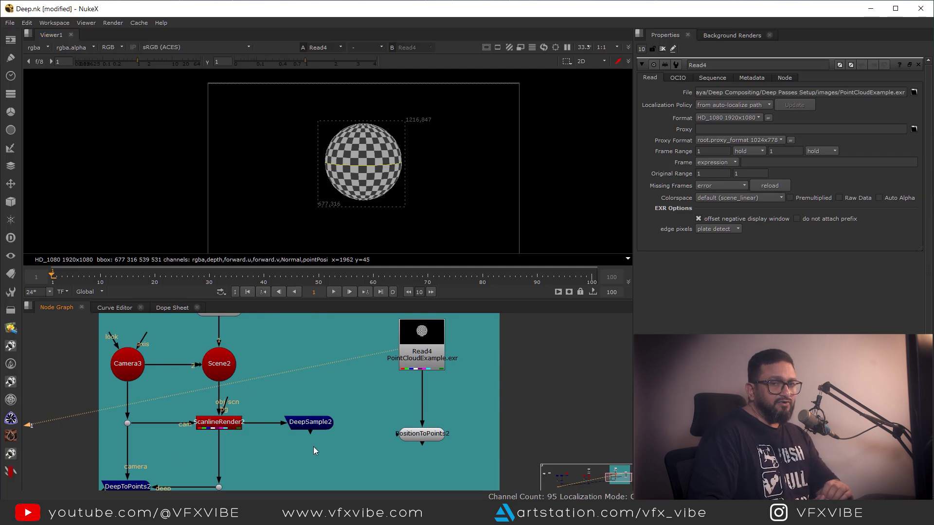
# Step: Remove the existing DeepSample2, DeepToPoints2 and PositionToPoints2 nodes from the Point Cloud Example
pyautogui.moveTo(270, 448); pyautogui.dragTo(311, 428, button='middle')
pyautogui.scroll(3, 261, 408)
pyautogui.moveTo(203, 375); pyautogui.dragTo(334, 455)
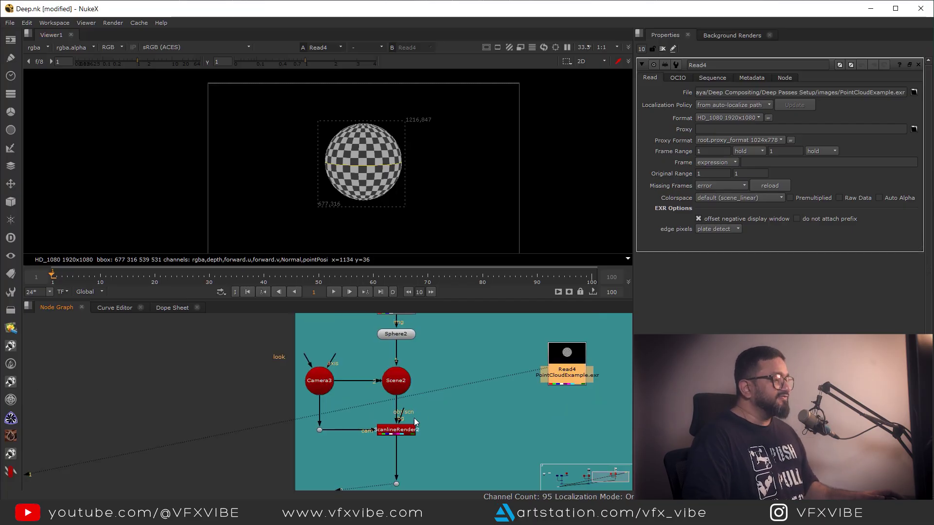
# Step: Compare the two sphere images by assigning ScanlineRender2 to viewer input 1 and Read4 to viewer input 2
pyautogui.click(407, 428)
pyautogui.press('1')
pyautogui.click(570, 370)
pyautogui.press('2')
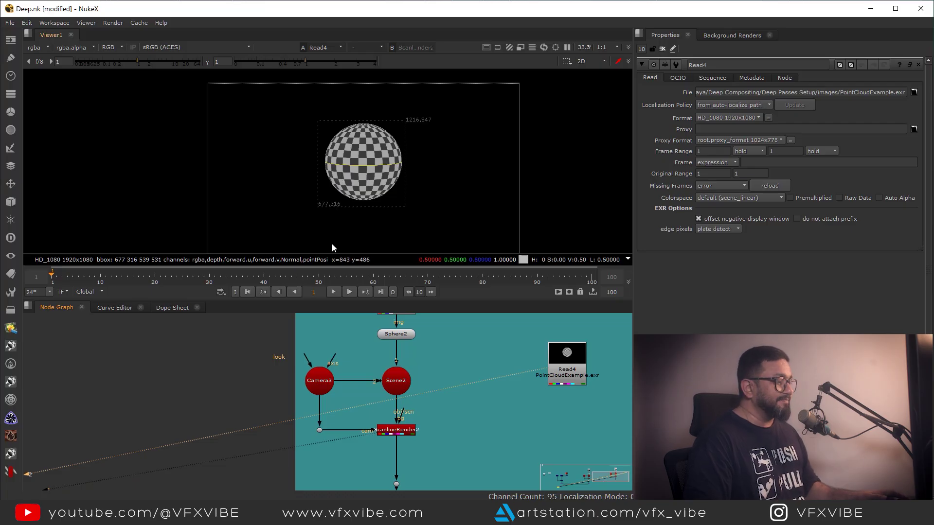
# Step: Add a PositionToPoints node fed by Read4 and show it in the viewer
pyautogui.moveTo(489, 432); pyautogui.dragTo(380, 440, button='middle')
pyautogui.doubleClick(460, 366)
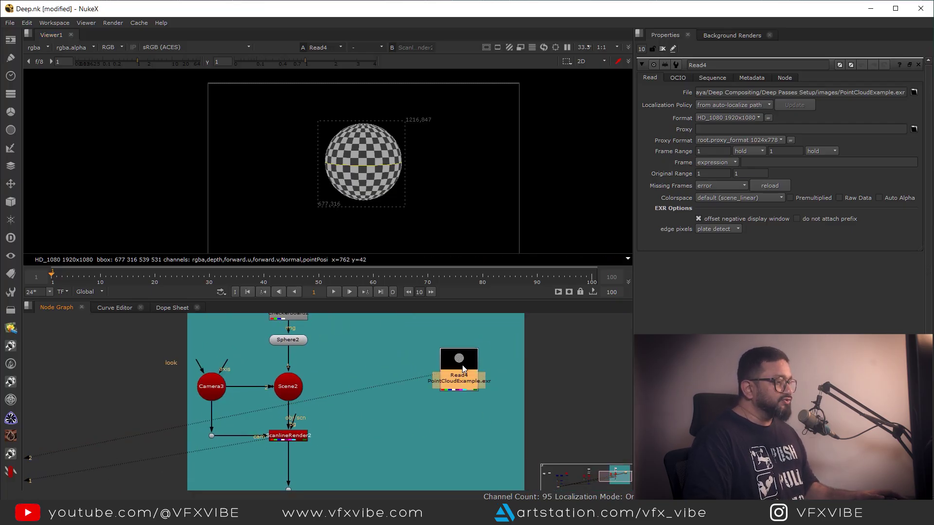
pyautogui.scroll(2, 439, 345)
pyautogui.moveTo(404, 325); pyautogui.dragTo(528, 434)
pyautogui.moveTo(472, 444); pyautogui.dragTo(462, 425, button='middle')
pyautogui.click(462, 425)
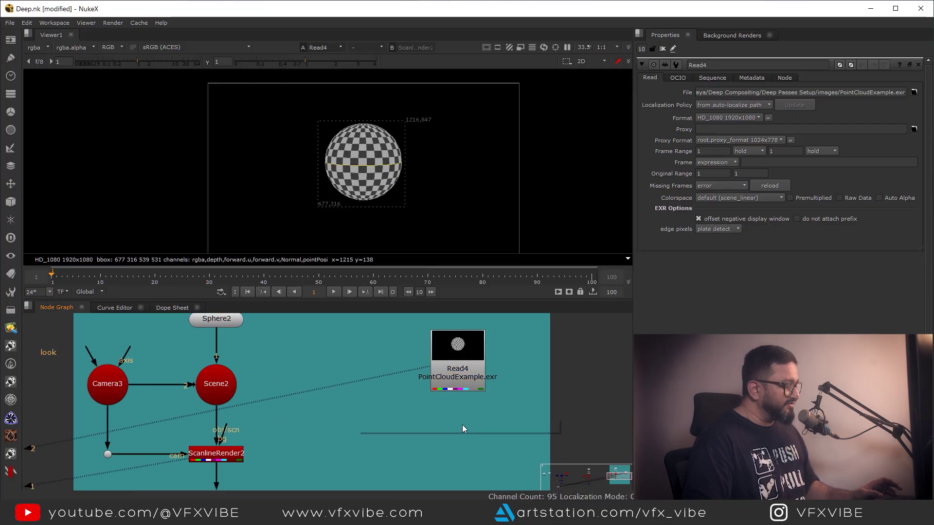
pyautogui.press('Tab')
pyautogui.write('posi')
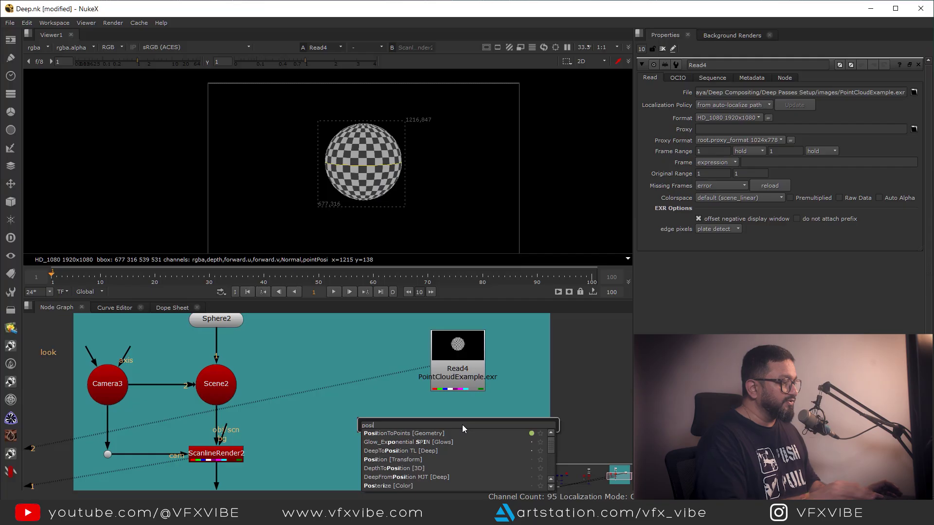
pyautogui.click(389, 433)
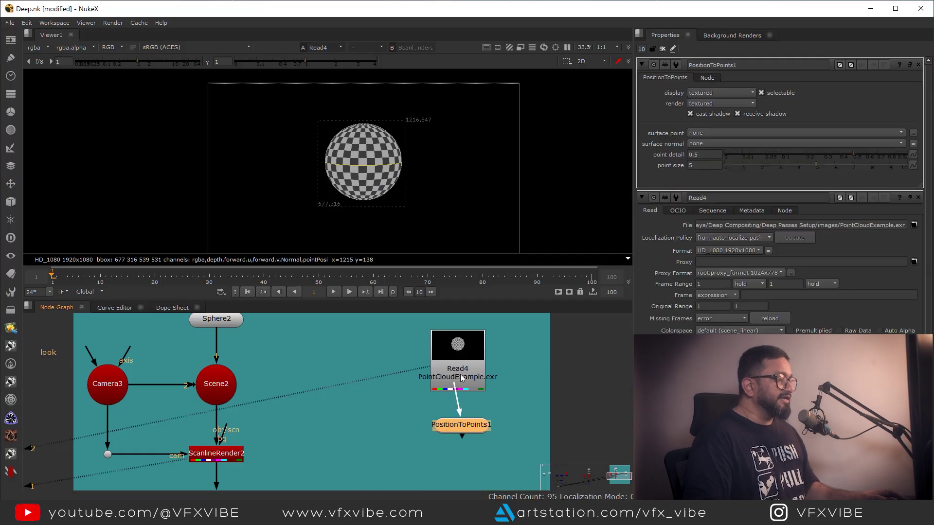
pyautogui.press('1')
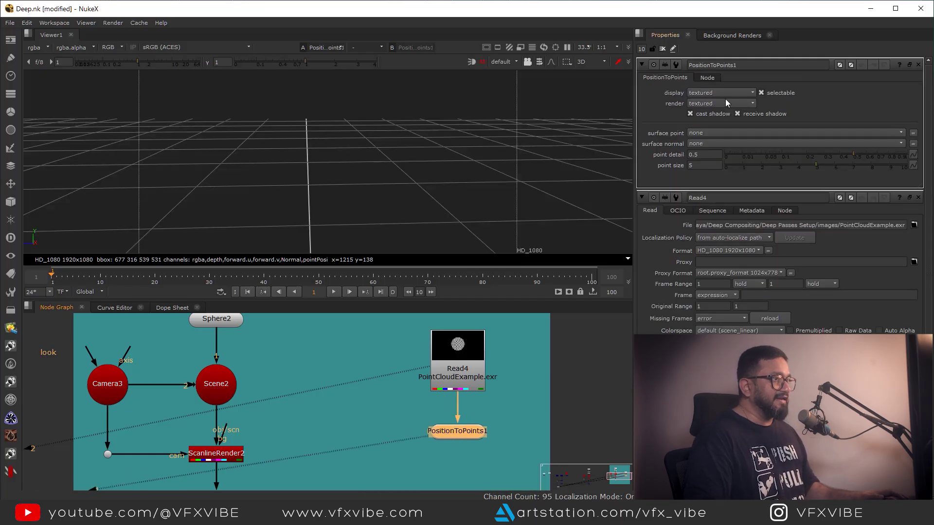
# Step: Limit the number of simultaneously open node property panels to 1
pyautogui.doubleClick(643, 49)
pyautogui.write('1')
pyautogui.press('Return')
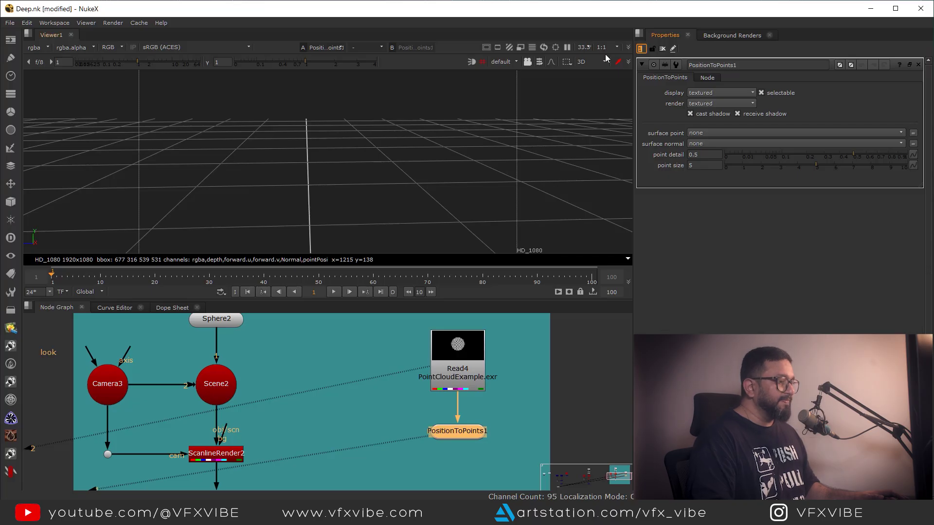
# Step: Set PositionToPoints1's surface point to pointPosition and its surface normal to Normal
pyautogui.click(465, 434)
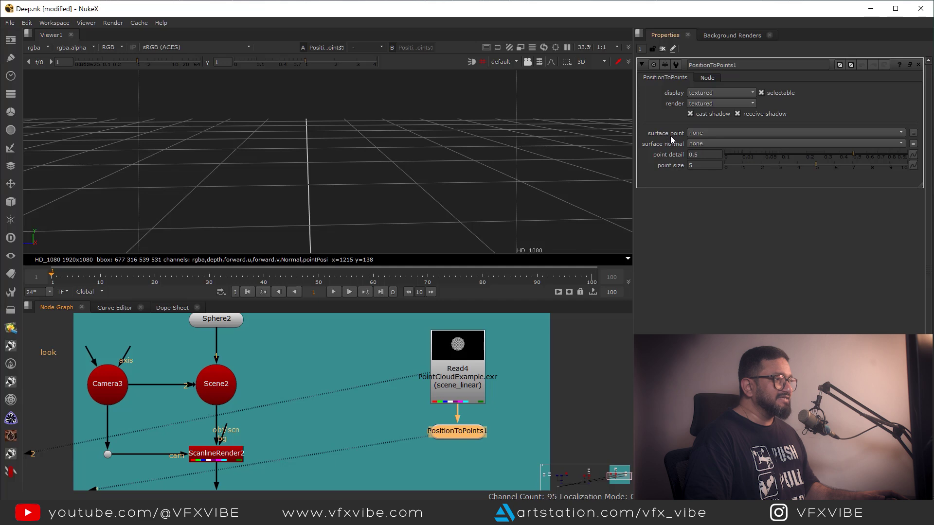
pyautogui.click(696, 135)
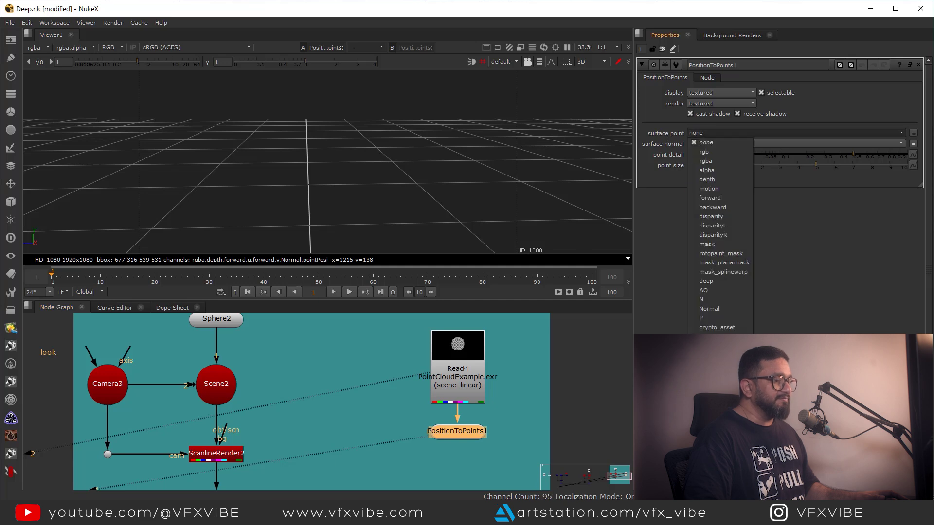
pyautogui.click(713, 355)
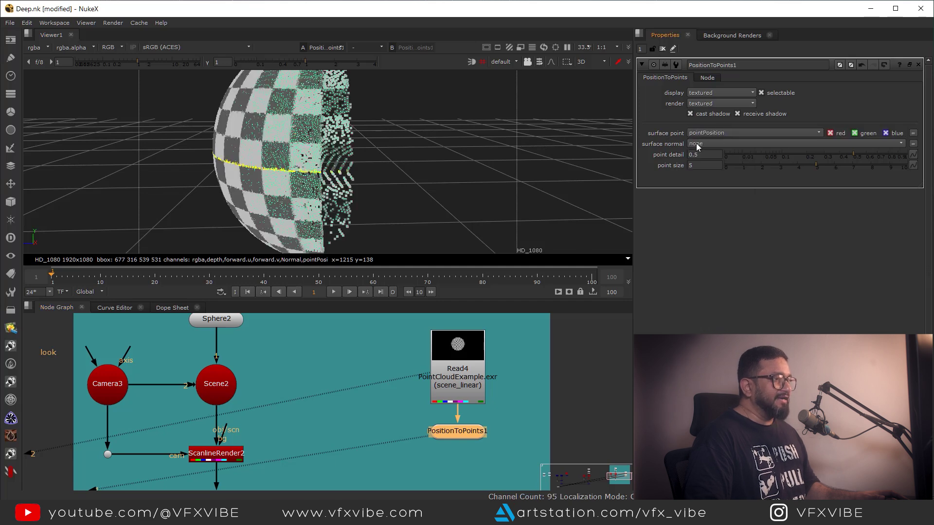
pyautogui.click(697, 144)
pyautogui.click(715, 319)
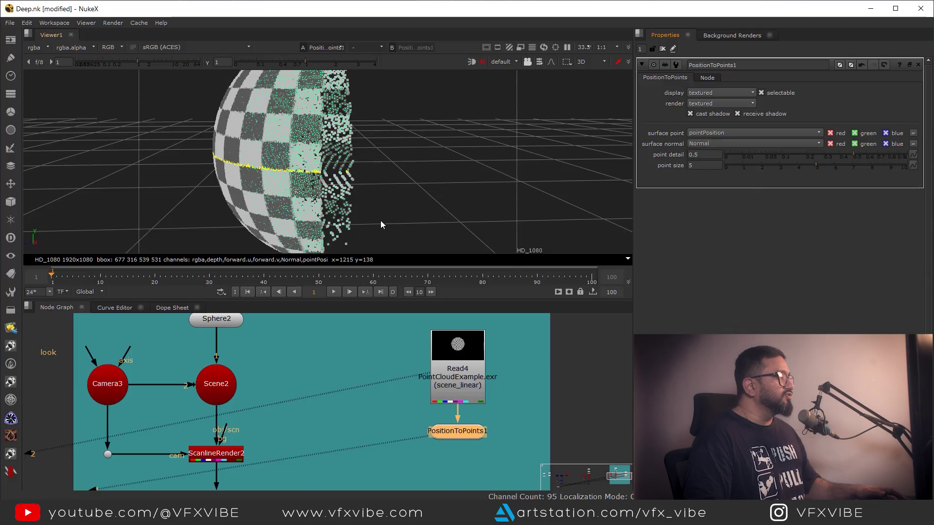
# Step: Examine the sphere's position-based point cloud from several angles and compare it with Read4's flat 2D image
pyautogui.scroll(-5, 372, 175)
pyautogui.keyDown('ctrl'); pyautogui.moveTo(294, 171); pyautogui.dragTo(344, 159); pyautogui.keyUp('ctrl')
pyautogui.scroll(3, 345, 160)
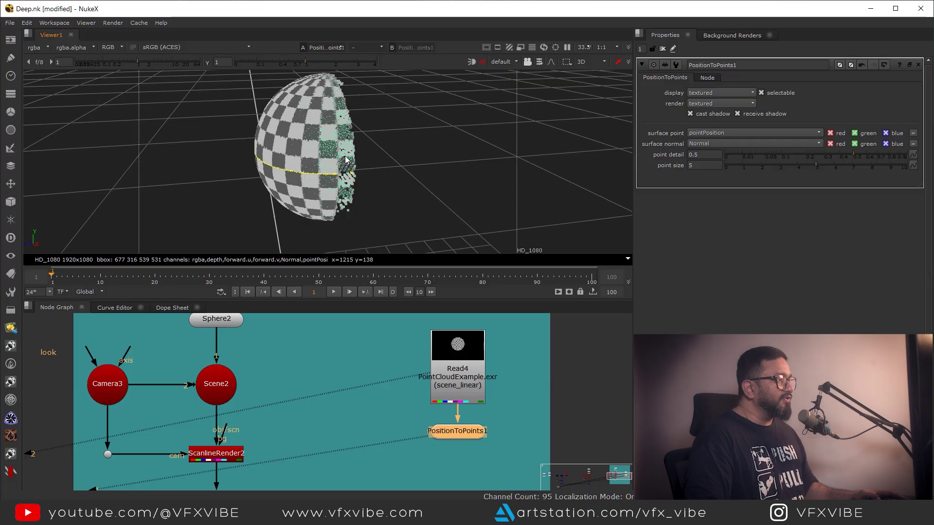
pyautogui.click(463, 372)
pyautogui.keyDown('ctrl'); pyautogui.moveTo(380, 190); pyautogui.dragTo(400, 222); pyautogui.keyUp('ctrl')
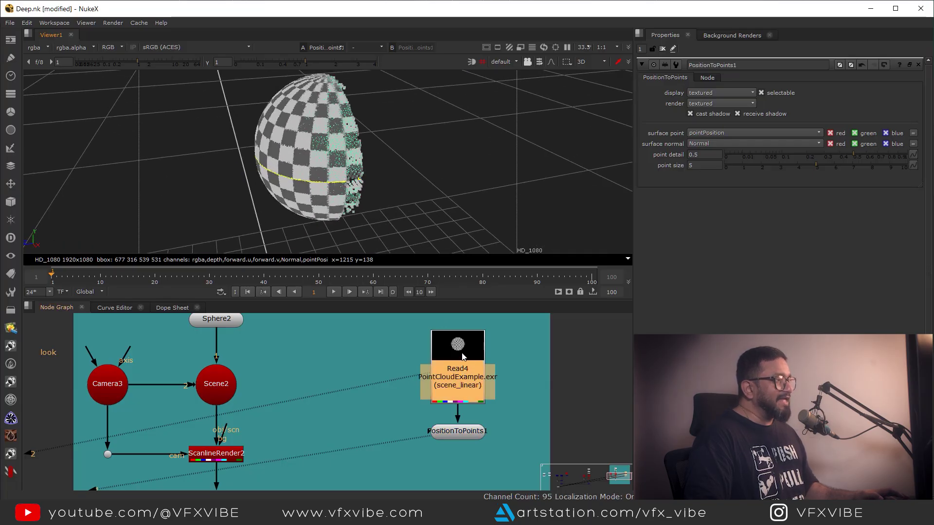
pyautogui.press('1')
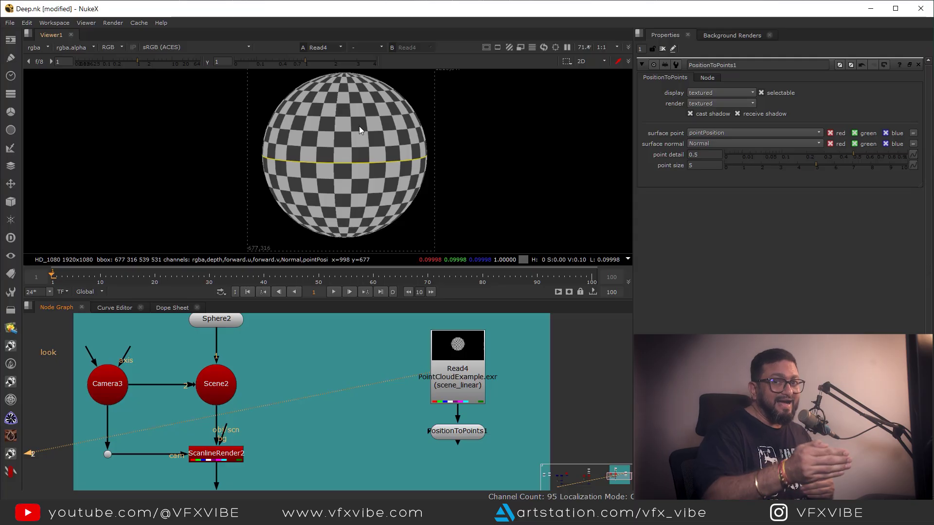
pyautogui.moveTo(380, 168); pyautogui.dragTo(383, 162, button='middle')
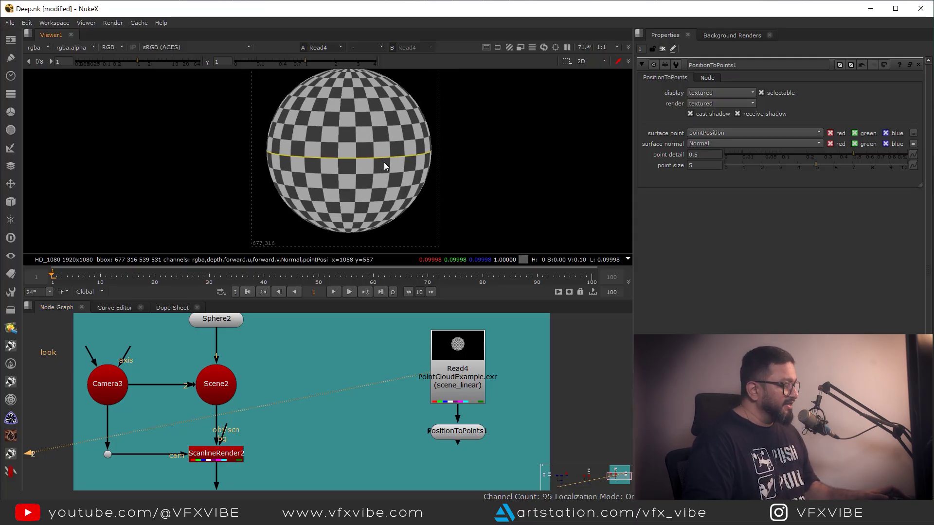
pyautogui.press('Tab')
pyautogui.keyDown('ctrl'); pyautogui.moveTo(395, 184); pyautogui.dragTo(316, 117); pyautogui.keyUp('ctrl')
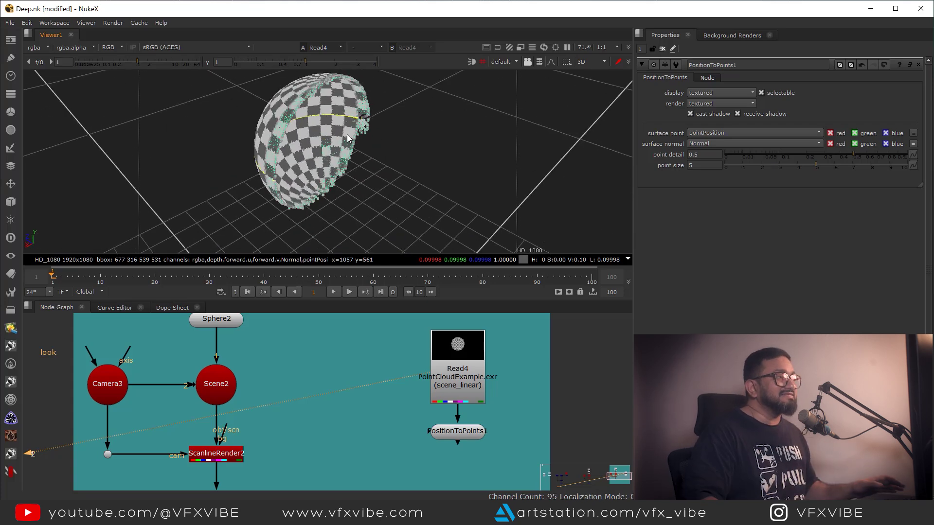
pyautogui.moveTo(348, 138)
pyautogui.keyDown('ctrl'); pyautogui.mouseDown()
pyautogui.moveTo(478, 194)
pyautogui.moveTo(590, 200)
pyautogui.moveTo(336, 150)
pyautogui.mouseUp(); pyautogui.keyUp('ctrl')
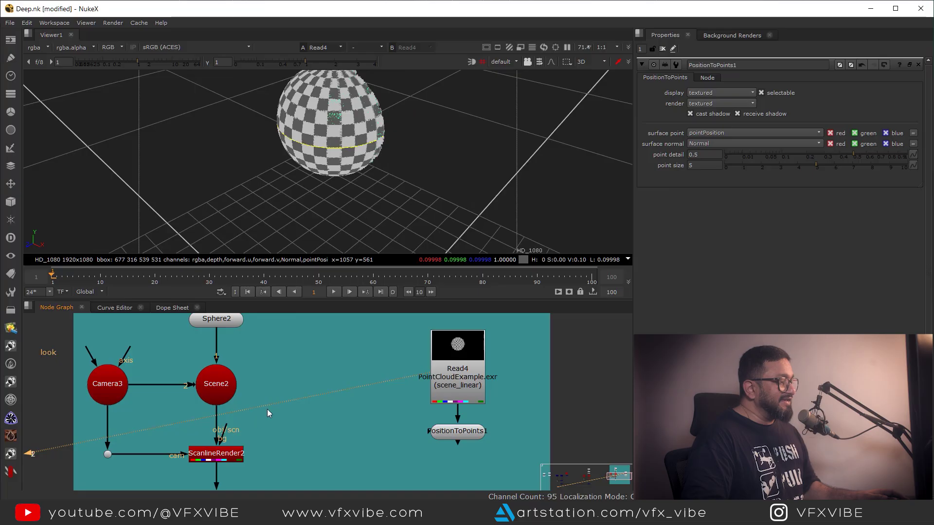
# Step: Switch the viewer to ScanlineRender2 while staying in the 3D view
pyautogui.moveTo(267, 409); pyautogui.dragTo(329, 361, button='middle')
pyautogui.click(284, 407)
pyautogui.press('1')
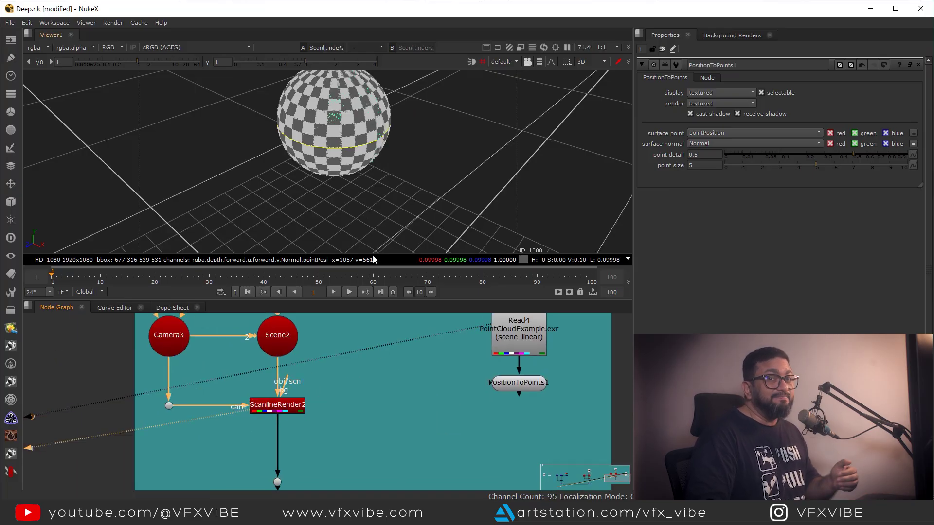
# Step: Add a DeepToPoints node below ScanlineRender2
pyautogui.moveTo(324, 428); pyautogui.dragTo(326, 395, button='middle')
pyautogui.click(330, 401)
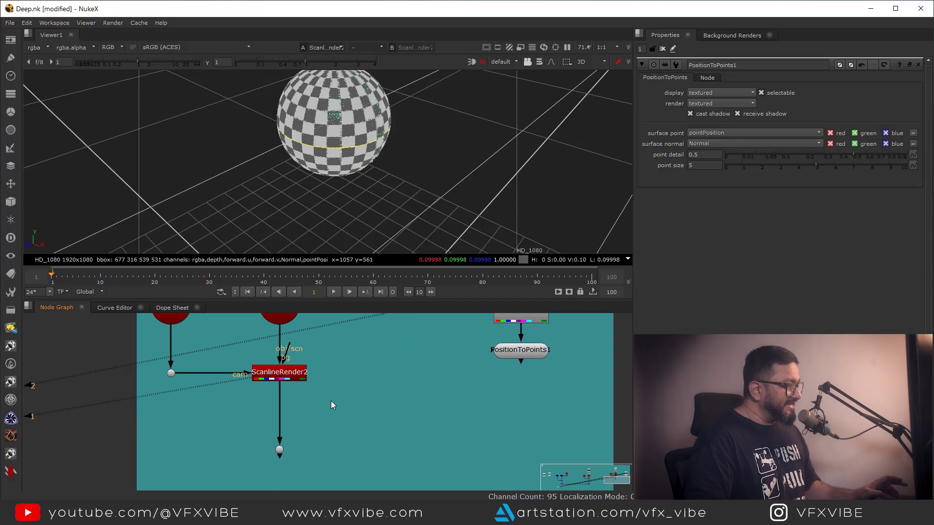
pyautogui.press('Tab')
pyautogui.write('de')
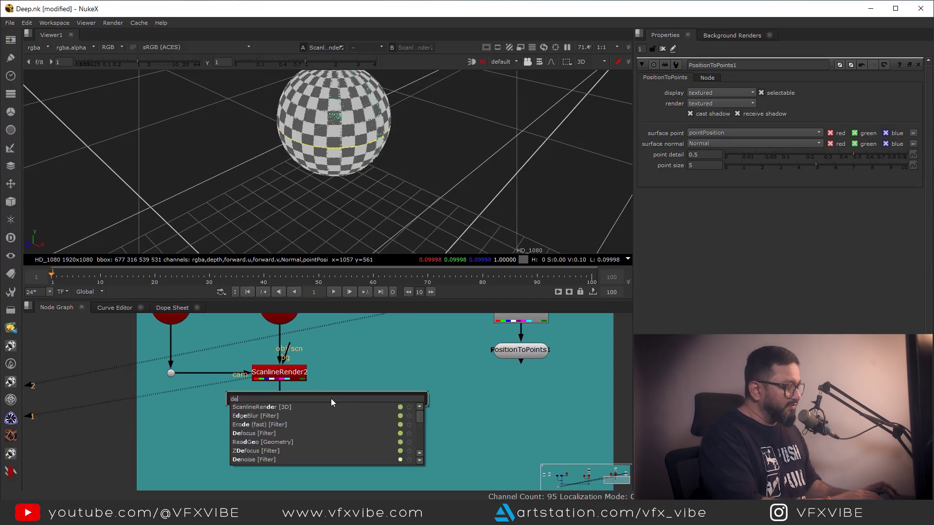
pyautogui.write('ep')
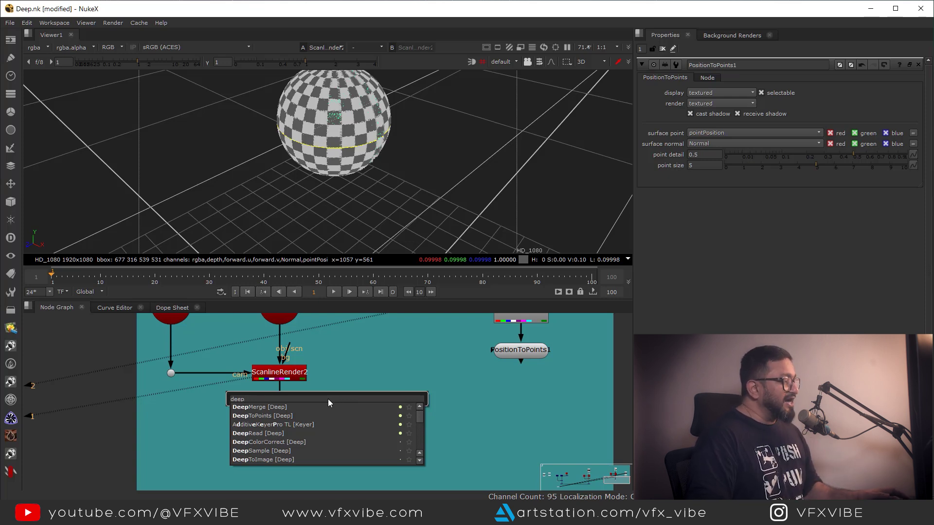
pyautogui.write('topo')
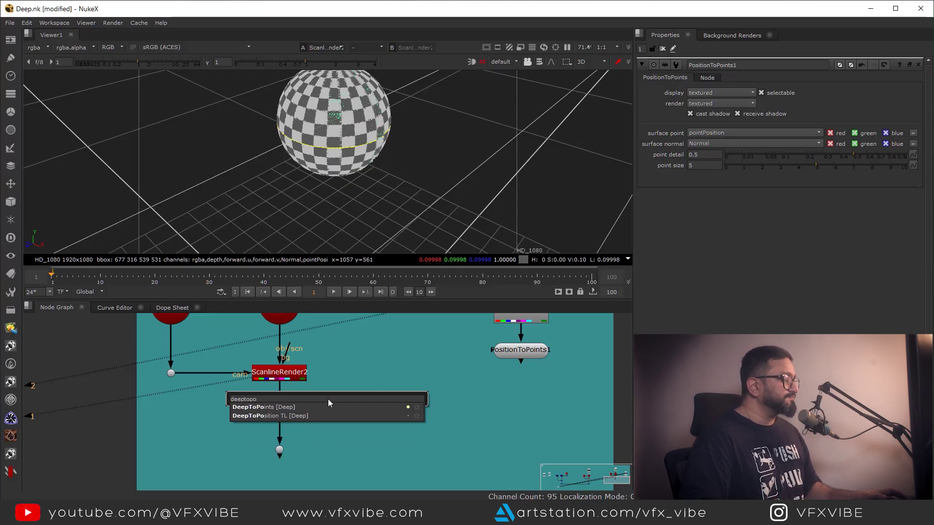
pyautogui.press('Return')
# Step: Connect DeepToPoints2's deep input to ScanlineRender2 and its camera input to Camera3's dot, routing the camera pipe through a new corner dot
pyautogui.moveTo(340, 432); pyautogui.dragTo(293, 385)
pyautogui.moveTo(321, 451); pyautogui.dragTo(171, 377)
pyautogui.click(246, 408)
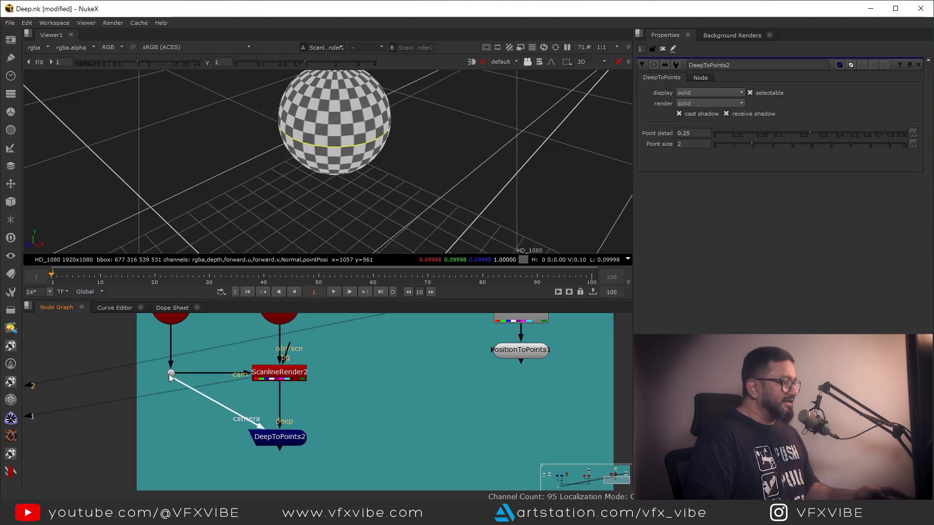
pyautogui.keyDown('ctrl'); pyautogui.moveTo(218, 403); pyautogui.dragTo(172, 441); pyautogui.keyUp('ctrl')
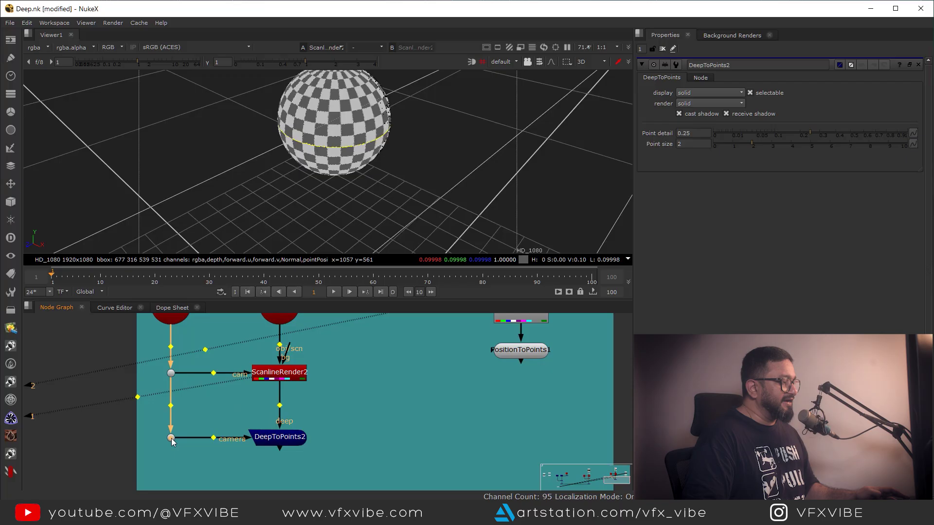
# Step: Display DeepToPoints2 in the viewer and examine its deep point cloud from several angles
pyautogui.click(280, 437)
pyautogui.press('1')
pyautogui.click(312, 427)
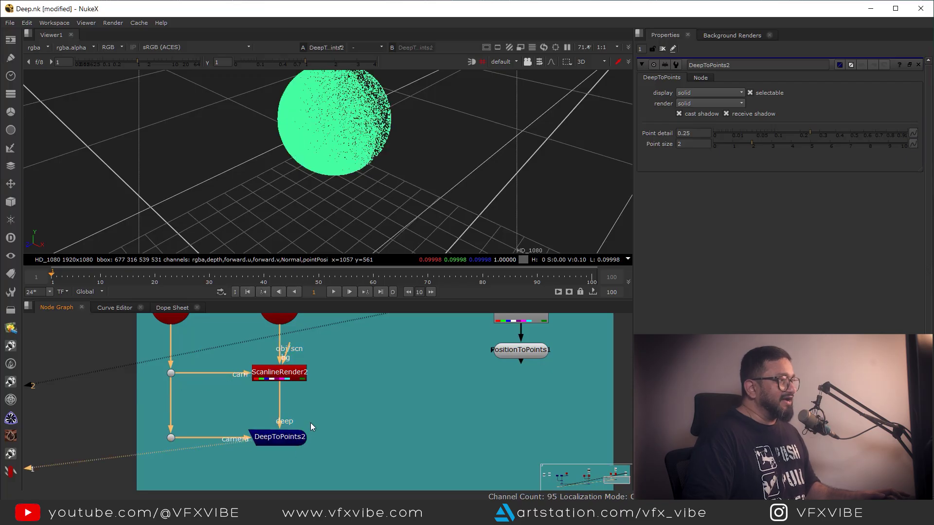
pyautogui.click(456, 188)
pyautogui.click(427, 184)
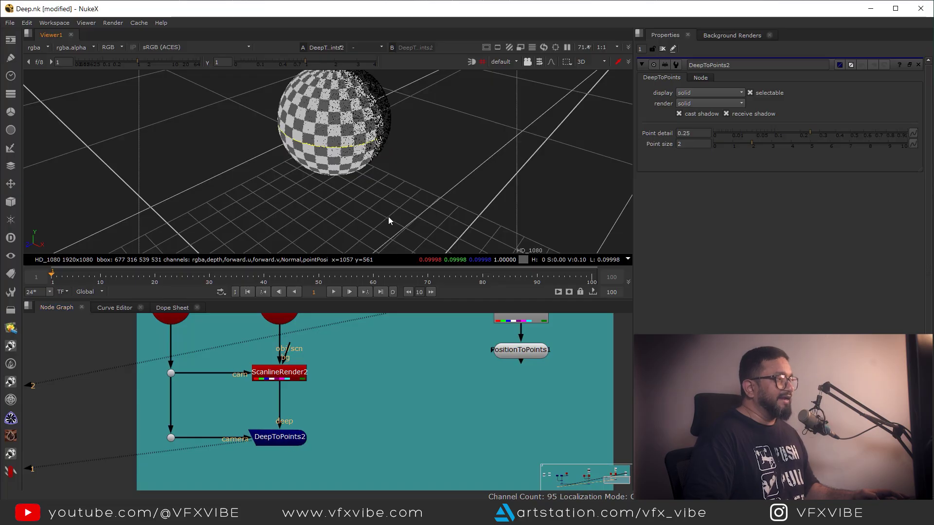
pyautogui.keyDown('ctrl'); pyautogui.moveTo(388, 220); pyautogui.dragTo(457, 171); pyautogui.keyUp('ctrl')
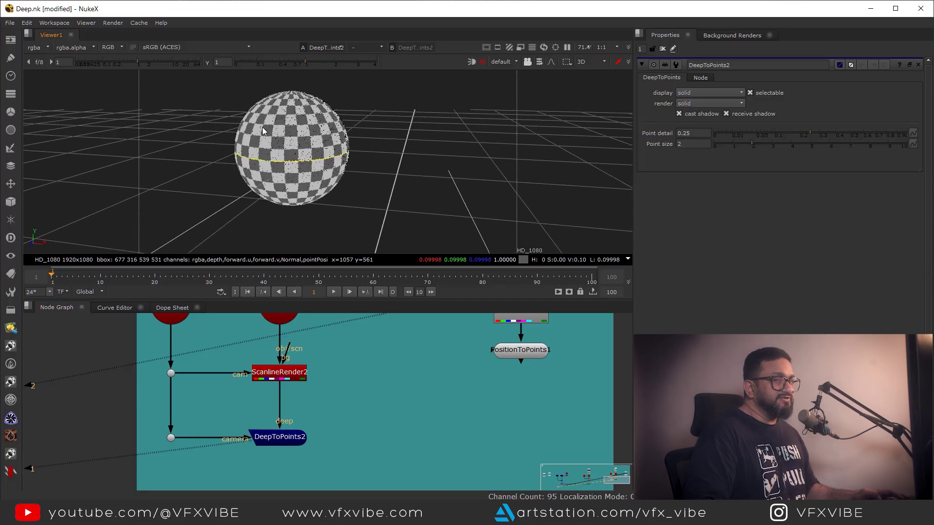
pyautogui.keyDown('ctrl'); pyautogui.moveTo(393, 181); pyautogui.dragTo(348, 194); pyautogui.keyUp('ctrl')
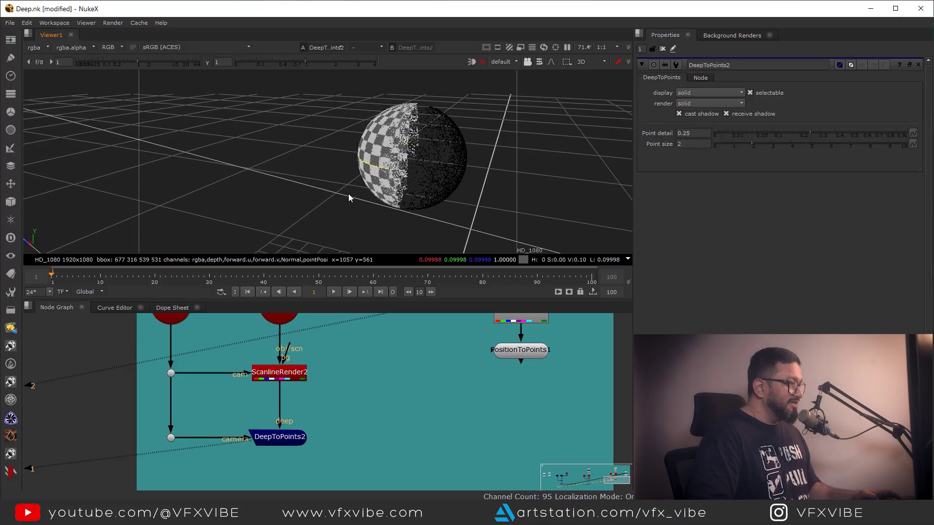
pyautogui.keyDown('ctrl'); pyautogui.moveTo(410, 221); pyautogui.dragTo(435, 208); pyautogui.keyUp('ctrl')
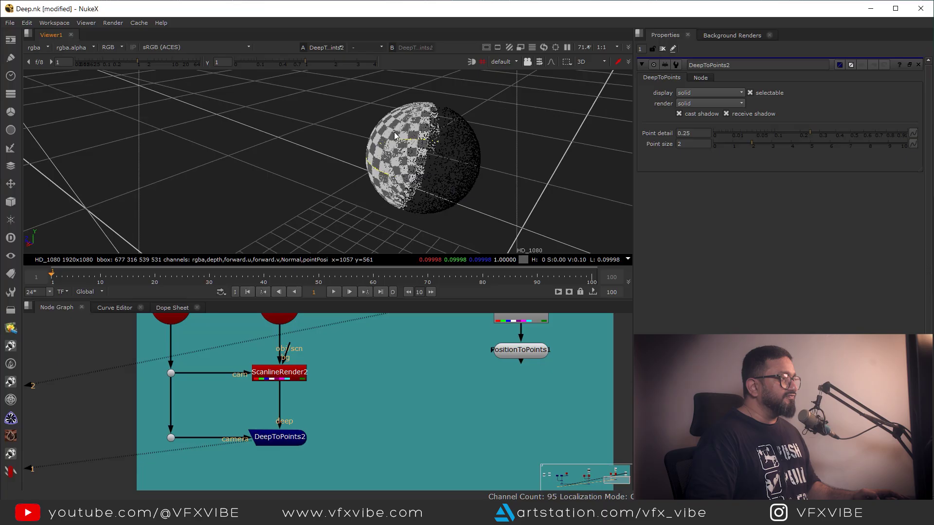
# Step: Highlight DeepToPoints2's points, display PositionToPoints1 in the 3D viewer, and close the open node properties to isolate its cloud
pyautogui.click(293, 440)
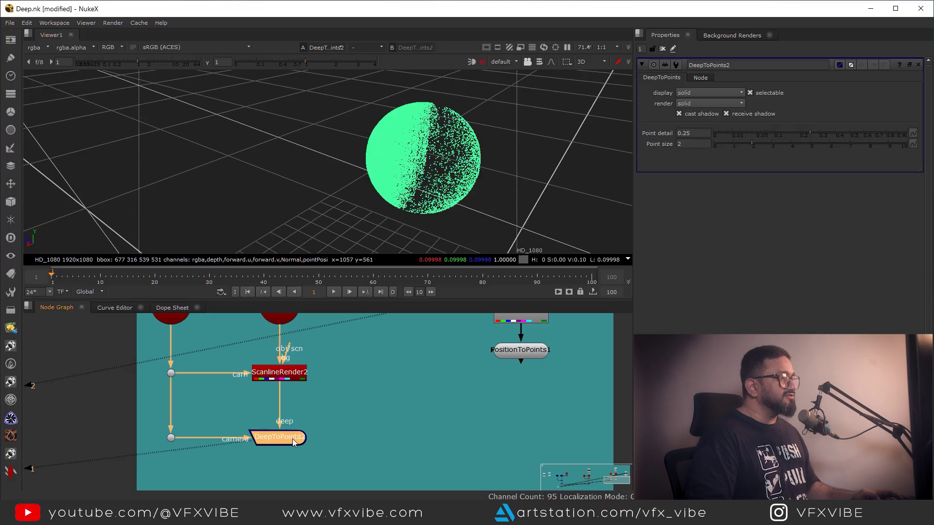
pyautogui.keyDown('ctrl'); pyautogui.moveTo(413, 211); pyautogui.dragTo(447, 193); pyautogui.keyUp('ctrl')
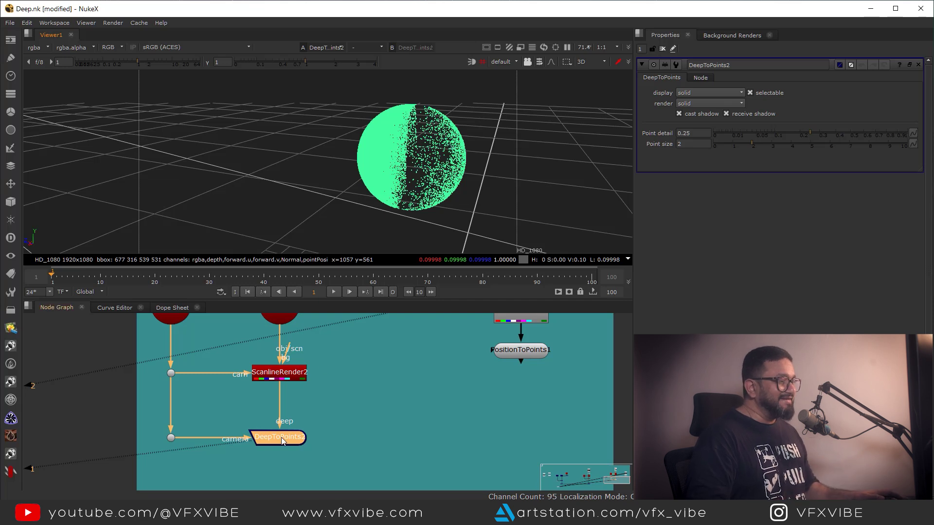
pyautogui.click(531, 351)
pyautogui.press('2')
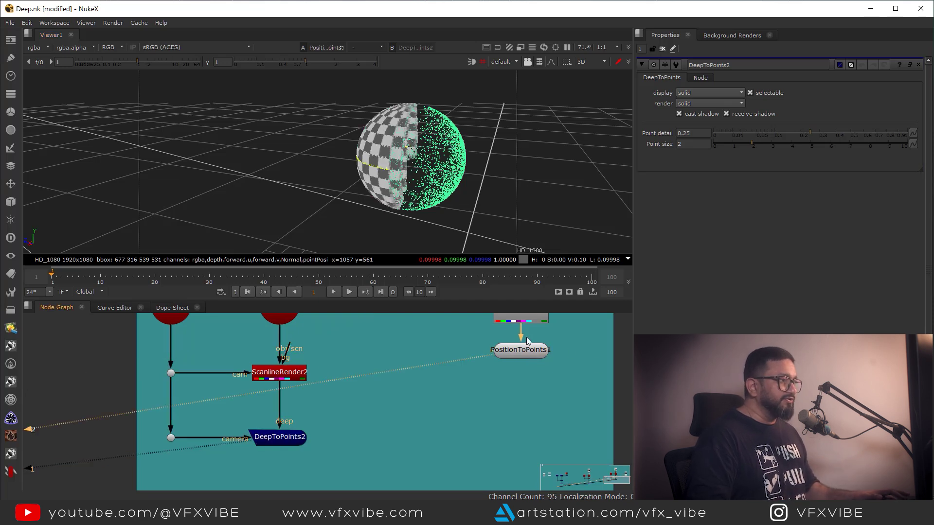
pyautogui.click(663, 50)
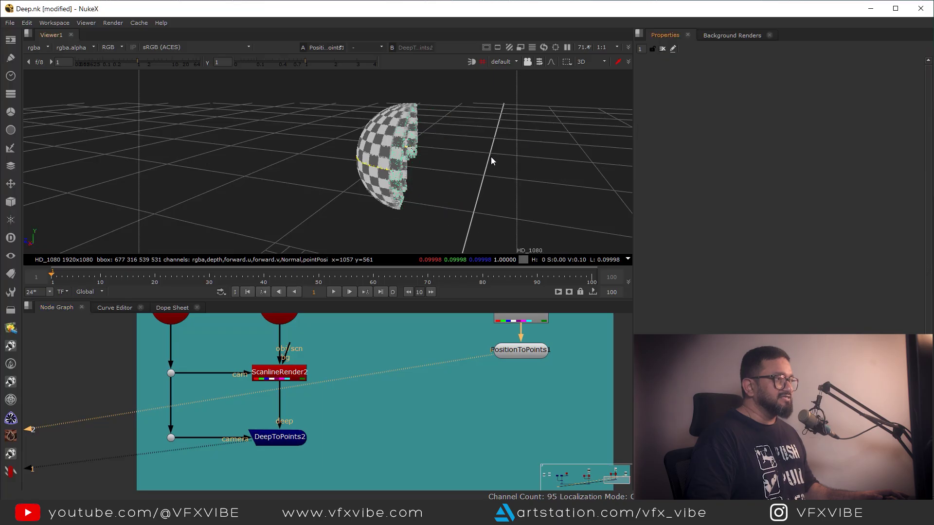
# Step: Open the DeepToPoints2 properties, followed by those of PositionToPoints1, to compare both point clouds, and orbit around the sphere
pyautogui.doubleClick(277, 438)
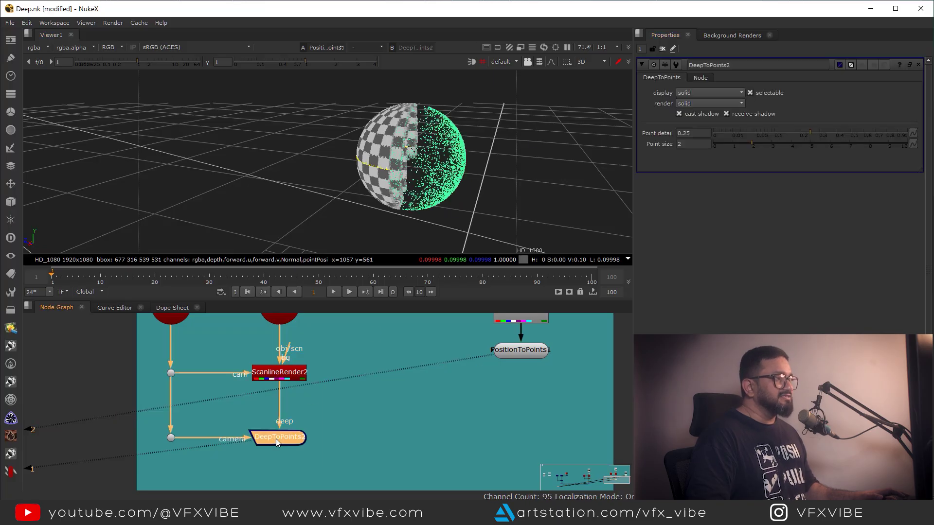
pyautogui.doubleClick(519, 351)
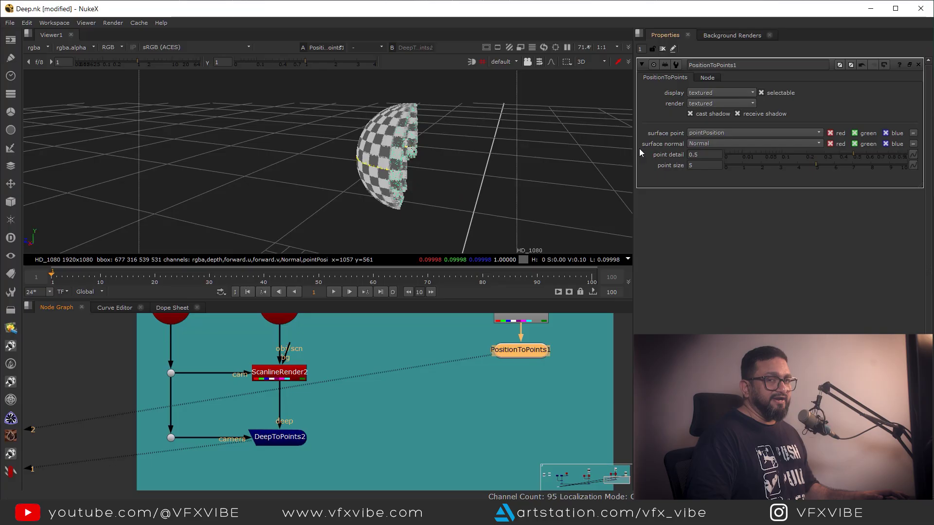
pyautogui.keyDown('ctrl'); pyautogui.moveTo(308, 182); pyautogui.dragTo(492, 164); pyautogui.keyUp('ctrl')
# Step: Delete the old deep node network near the Read nodes and the leftover deep node below the other ScanlineRender
pyautogui.scroll(-2, 400, 375)
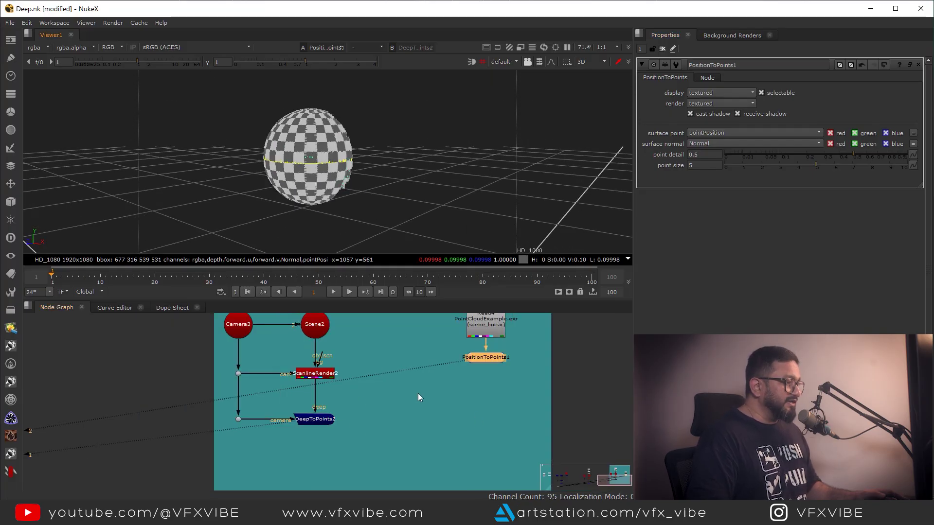
pyautogui.moveTo(333, 414); pyautogui.dragTo(361, 413, button='middle')
pyautogui.moveTo(314, 445); pyautogui.dragTo(402, 389)
pyautogui.scroll(-2, 445, 410)
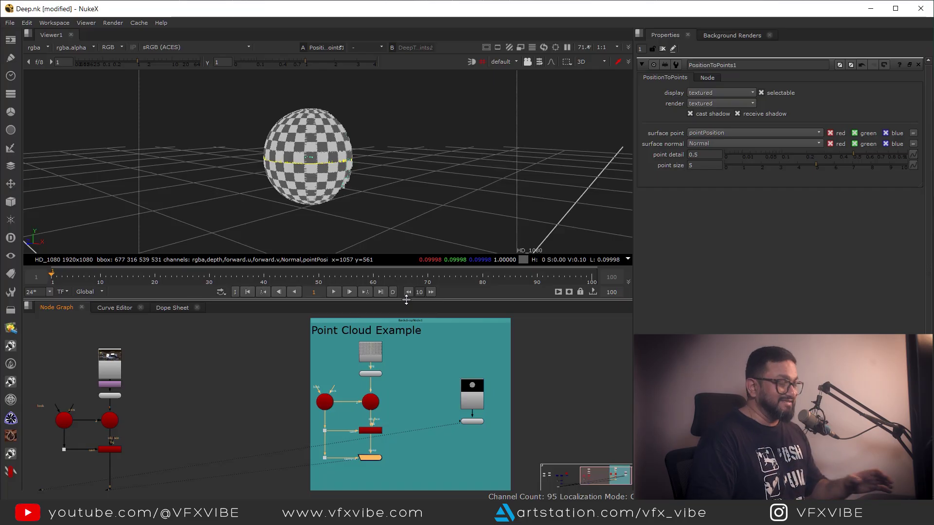
pyautogui.scroll(-2, 399, 402)
pyautogui.moveTo(399, 402); pyautogui.dragTo(575, 413, button='middle')
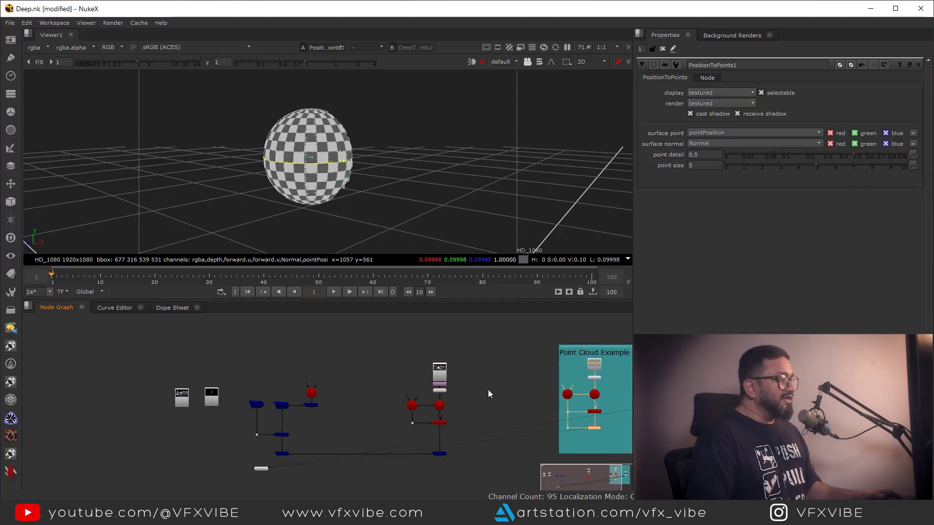
pyautogui.moveTo(489, 389); pyautogui.dragTo(528, 362, button='middle')
pyautogui.moveTo(426, 399); pyautogui.dragTo(509, 403, button='middle')
pyautogui.scroll(3, 384, 423)
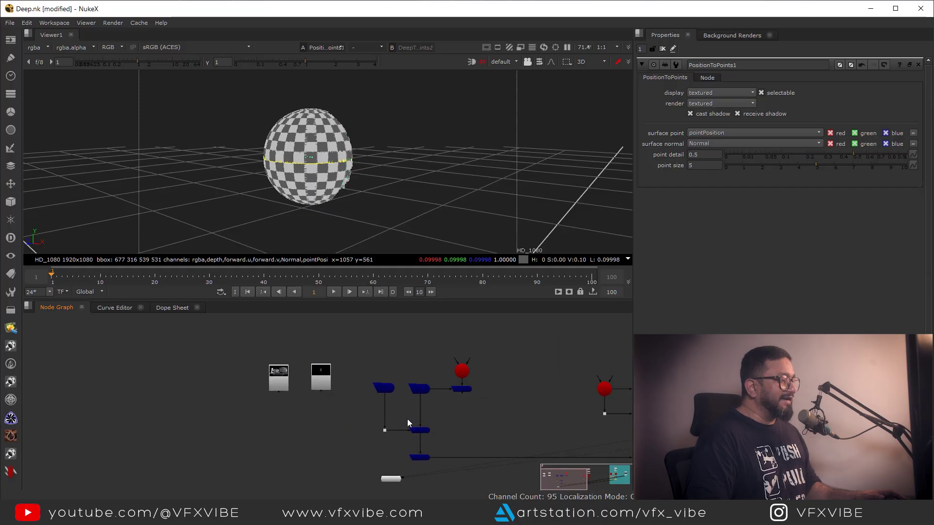
pyautogui.scroll(-3, 438, 396)
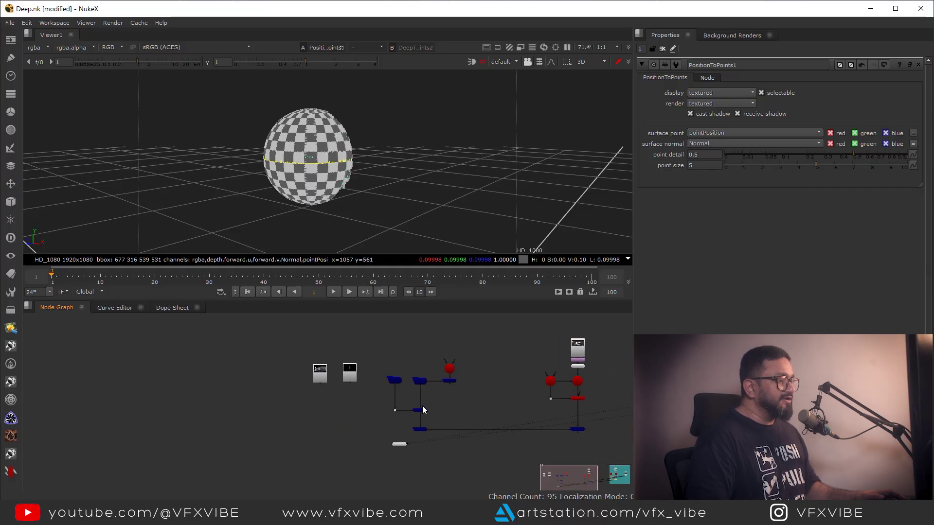
pyautogui.scroll(4, 428, 401)
pyautogui.scroll(-2, 452, 377)
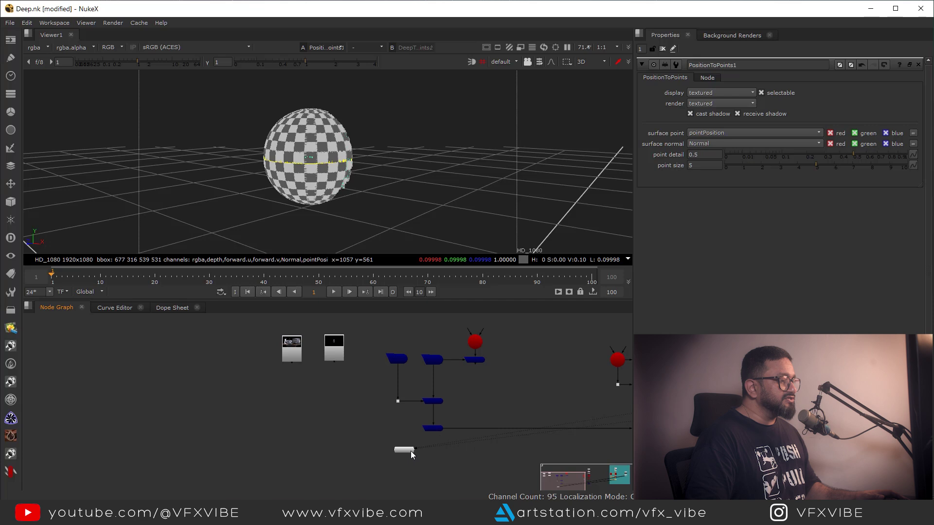
pyautogui.moveTo(487, 392); pyautogui.dragTo(472, 415, button='middle')
pyautogui.moveTo(359, 371); pyautogui.dragTo(483, 468)
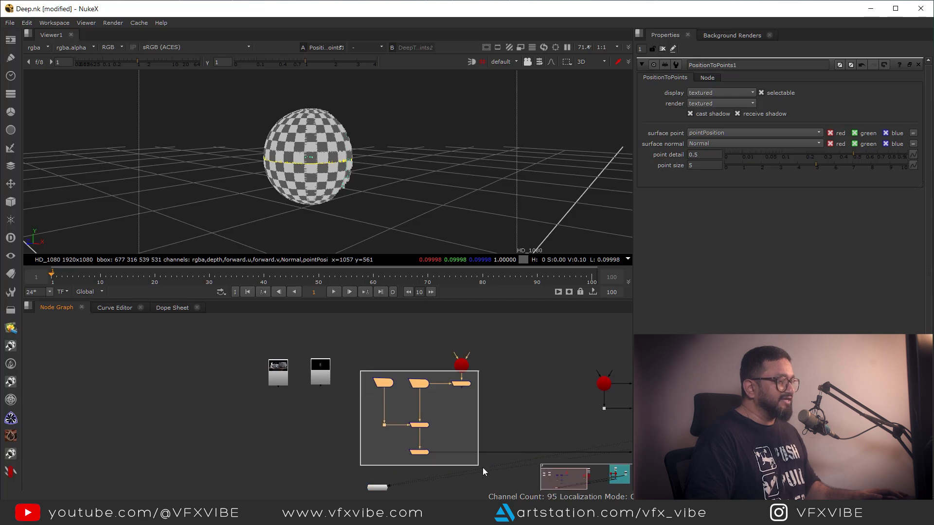
pyautogui.press('Delete')
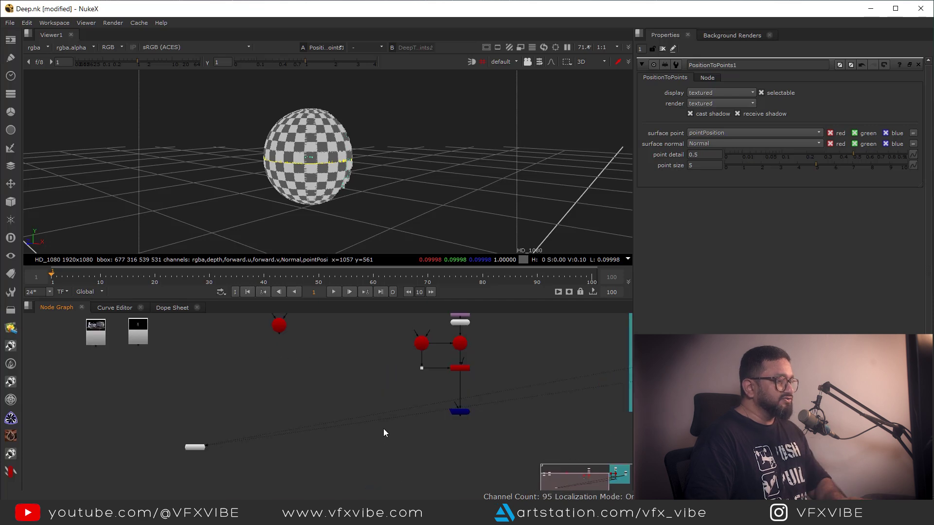
pyautogui.moveTo(383, 428); pyautogui.dragTo(503, 397)
pyautogui.press('Delete')
# Step: Examine the two Read nodes and the list of available Deep nodes, including DeepRead
pyautogui.moveTo(136, 338); pyautogui.dragTo(331, 358, button='middle')
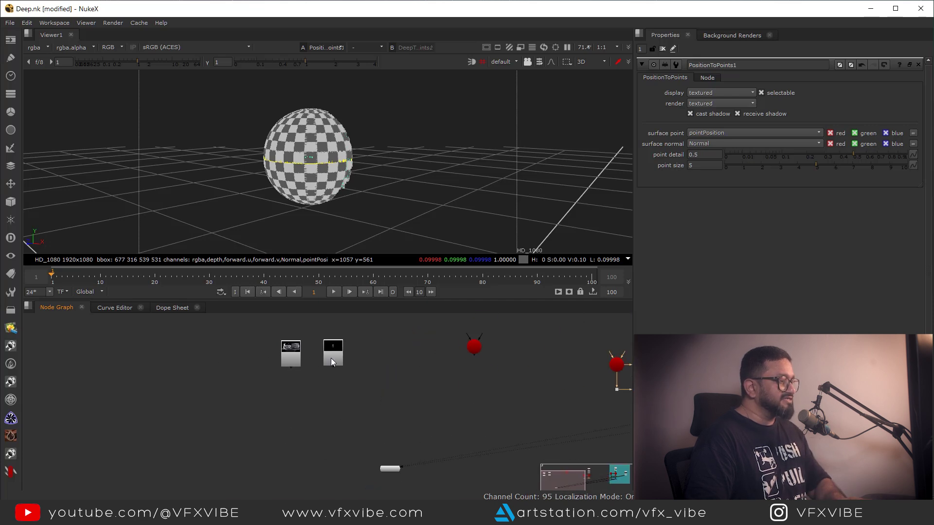
pyautogui.scroll(3, 312, 336)
pyautogui.moveTo(452, 325); pyautogui.dragTo(177, 414)
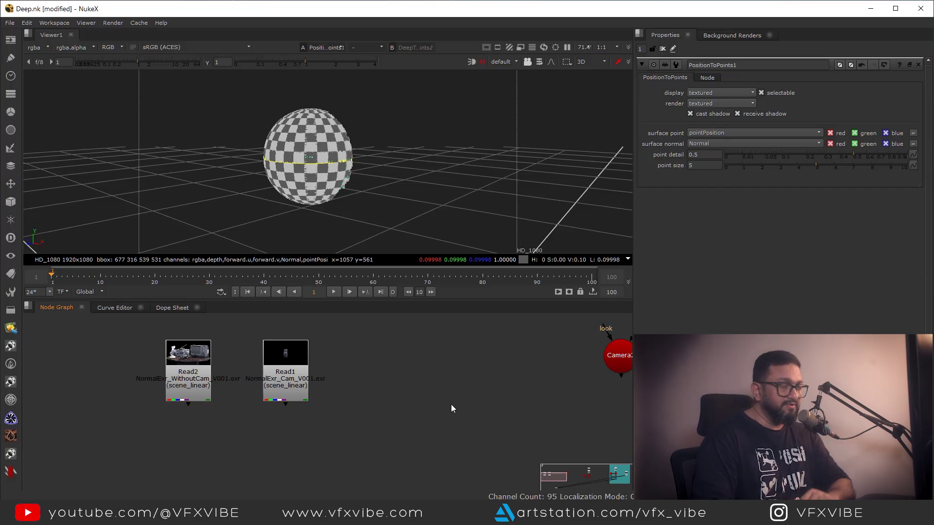
pyautogui.moveTo(215, 431); pyautogui.dragTo(252, 431, button='middle')
pyautogui.moveTo(154, 413); pyautogui.dragTo(94, 404, button='middle')
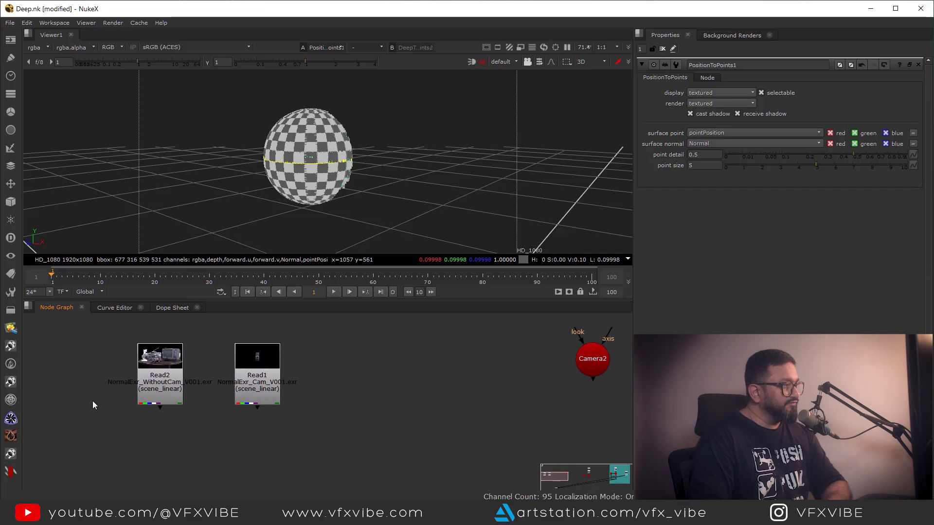
pyautogui.click(11, 239)
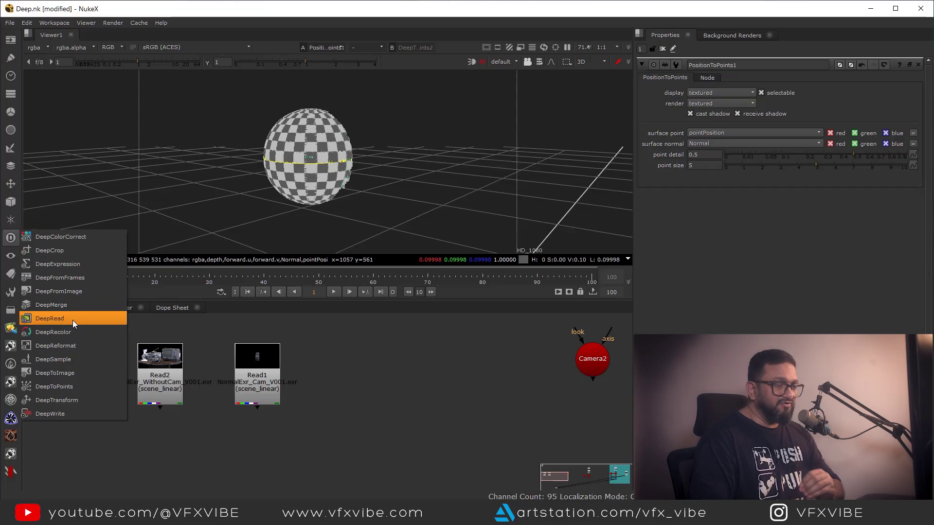
pyautogui.click(402, 380)
# Step: Switch to File Explorer, import Deep_Cam_V001.exr from the images folder into the node graph, and place its DeepRead beside Read1
pyautogui.hotkey('alt', 'Tab')
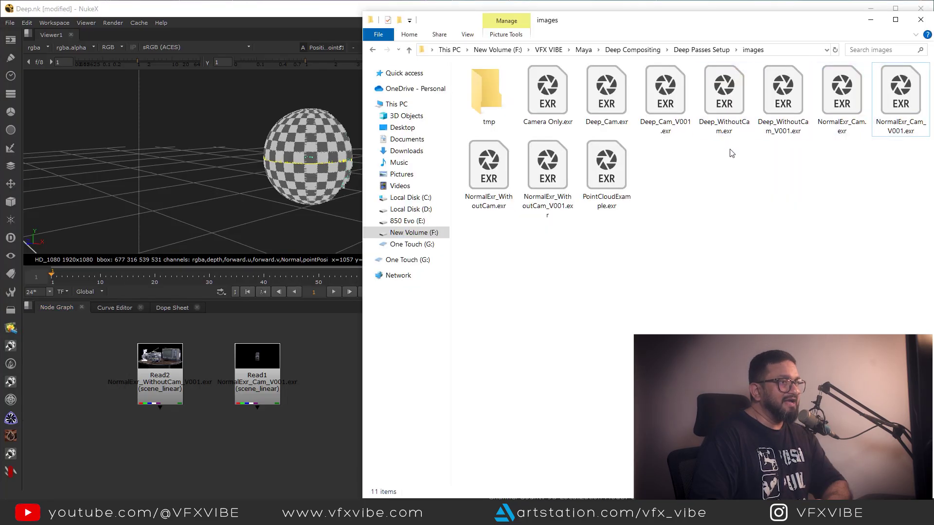
pyautogui.click(665, 99)
pyautogui.moveTo(668, 94); pyautogui.dragTo(353, 391)
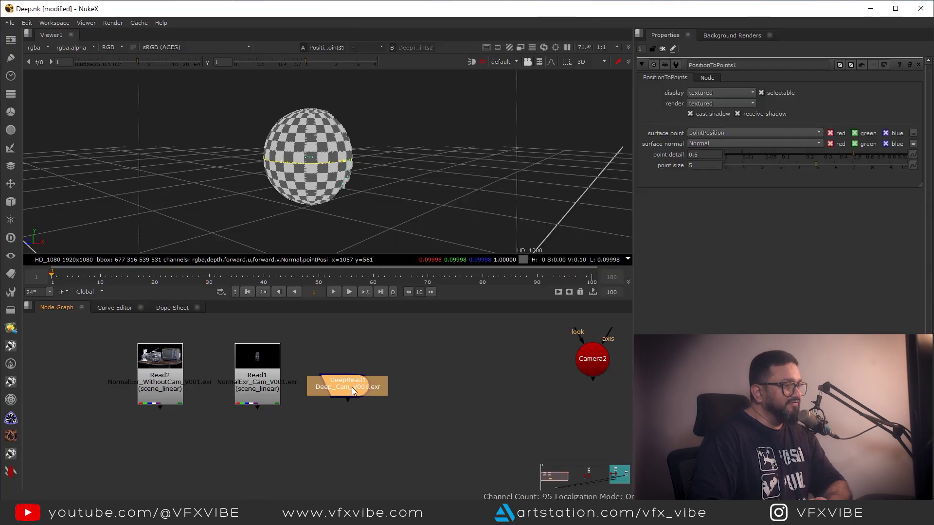
pyautogui.moveTo(300, 343); pyautogui.dragTo(412, 437)
pyautogui.scroll(3, 341, 396)
pyautogui.moveTo(362, 375); pyautogui.dragTo(400, 387)
pyautogui.click(528, 366)
pyautogui.scroll(-2, 528, 372)
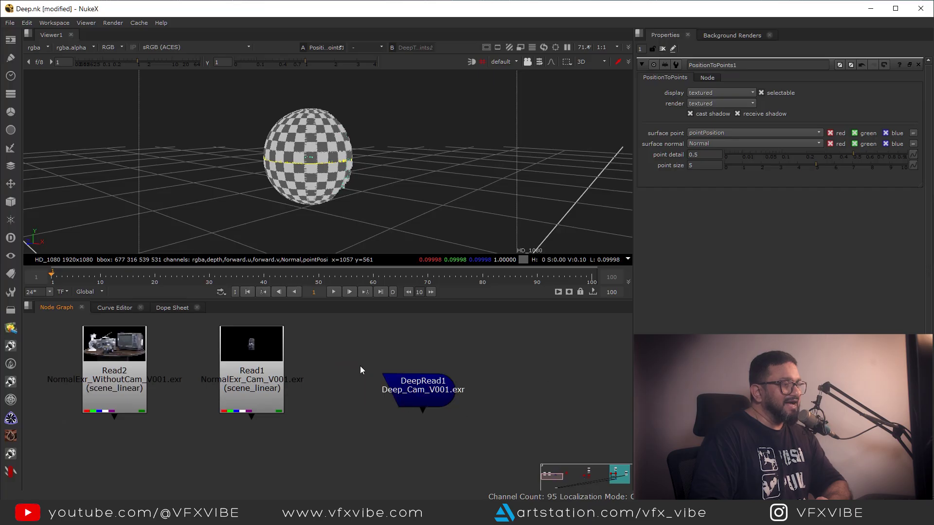
# Step: Delete the DeepRead node of Deep_Cam_V001.exr from the node graph
pyautogui.moveTo(378, 374); pyautogui.dragTo(486, 441)
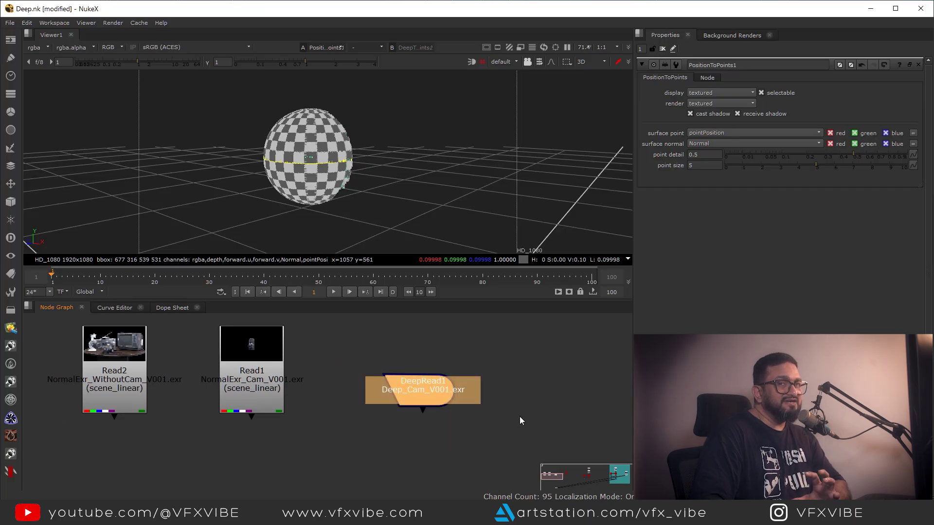
pyautogui.click(531, 395)
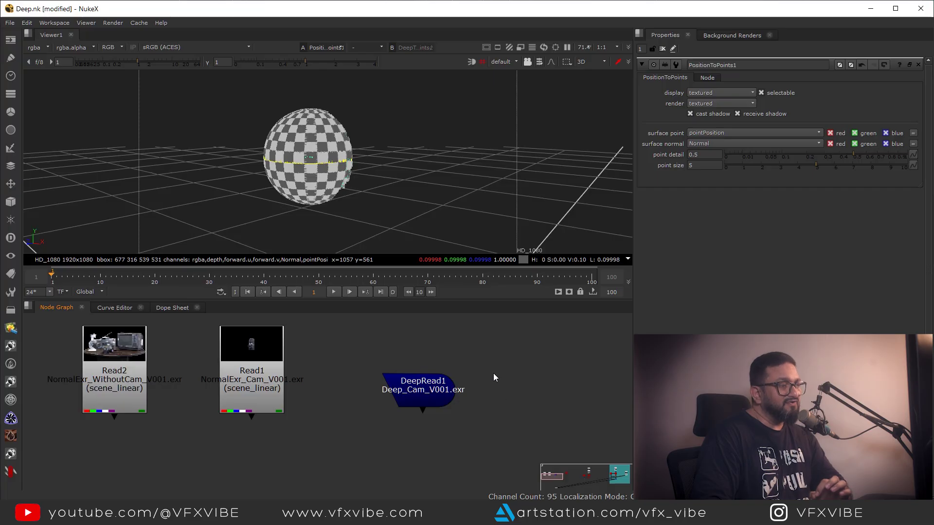
pyautogui.moveTo(419, 391); pyautogui.dragTo(339, 430)
pyautogui.press('Delete')
# Step: Add DeepRead nodes that load Deep_Cam_V001.exr and Deep_WithoutCam_V001.exr, and place them beside the Read nodes
pyautogui.press('Tab')
pyautogui.write('deep')
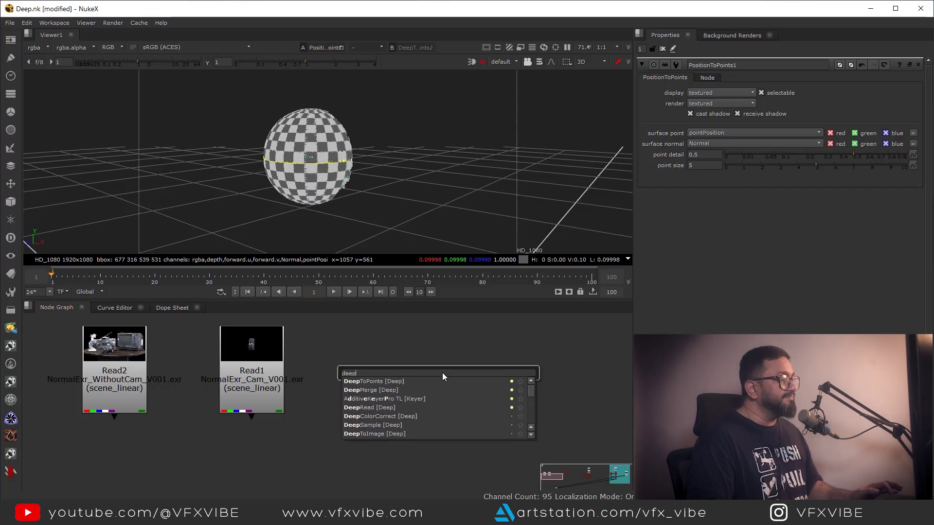
pyautogui.click(364, 406)
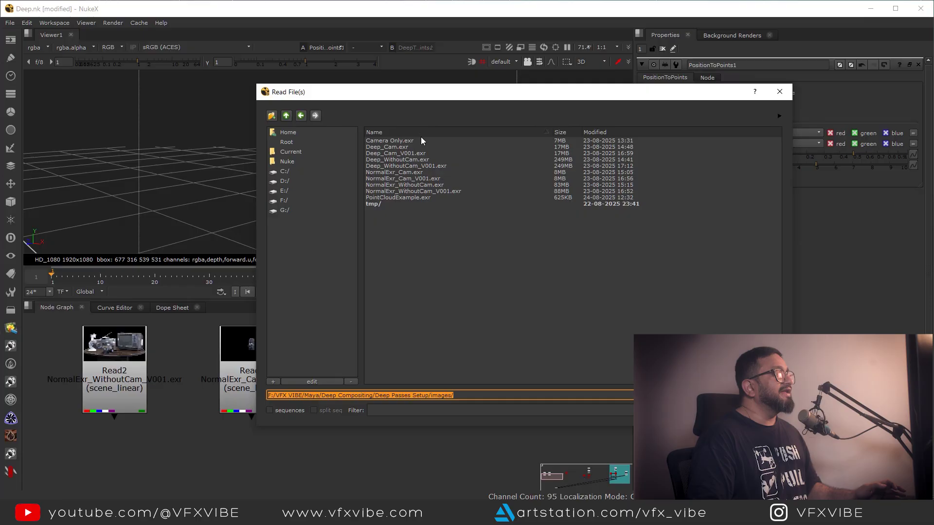
pyautogui.click(402, 153)
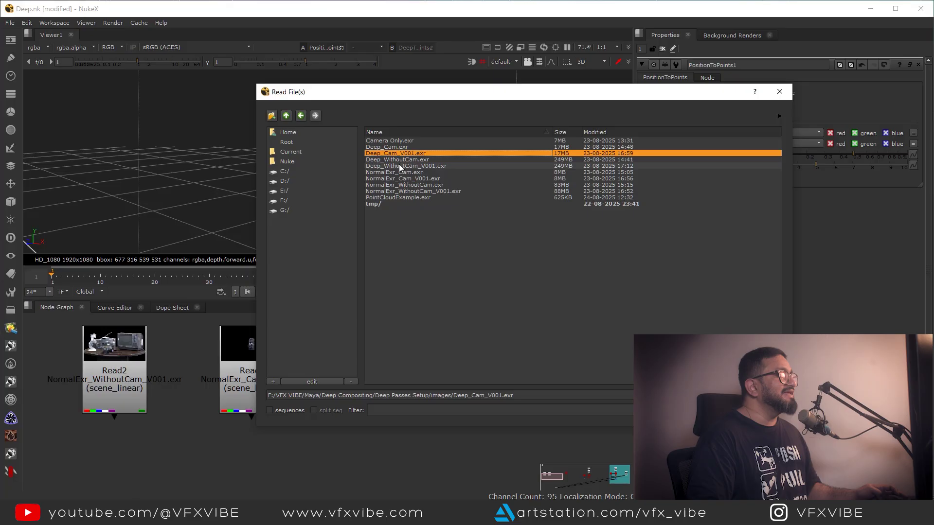
pyautogui.keyDown('ctrl'); pyautogui.click(402, 166); pyautogui.keyUp('ctrl')
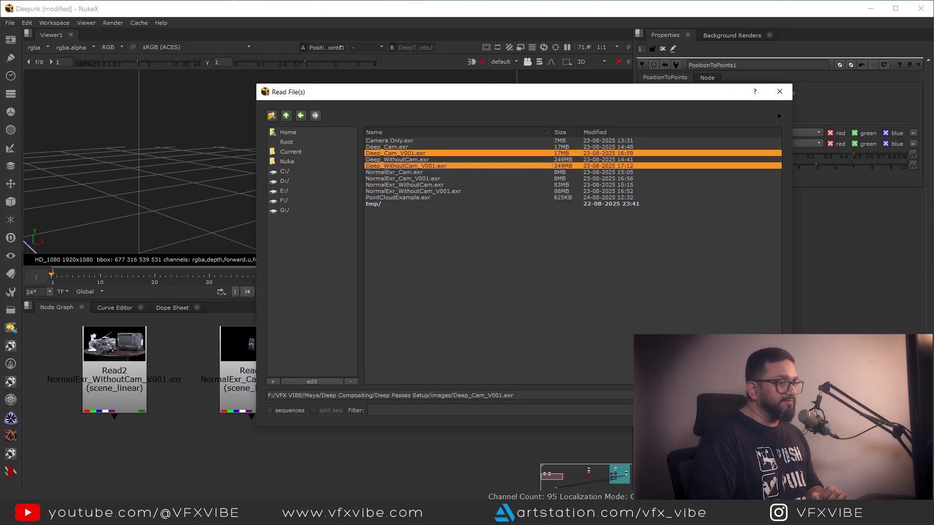
pyautogui.press('Return')
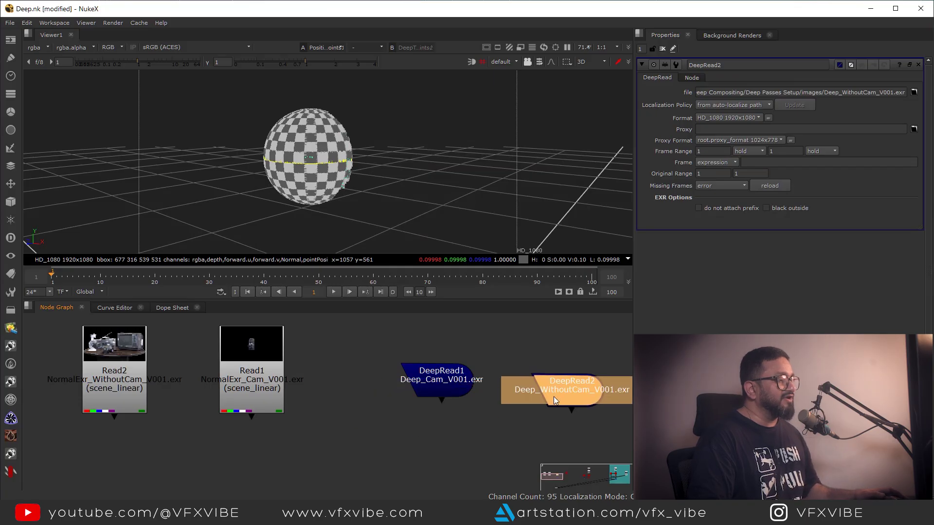
pyautogui.click(550, 376)
pyautogui.moveTo(379, 373); pyautogui.dragTo(392, 415, button='middle')
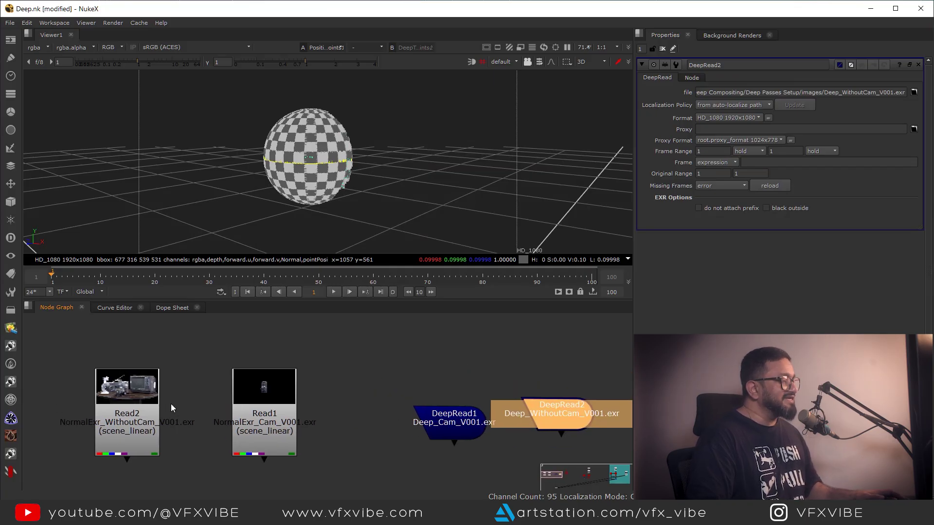
# Step: View the regular render in Read2 and the deep render in DeepRead2 in the viewer to compare them
pyautogui.click(139, 401)
pyautogui.press('1')
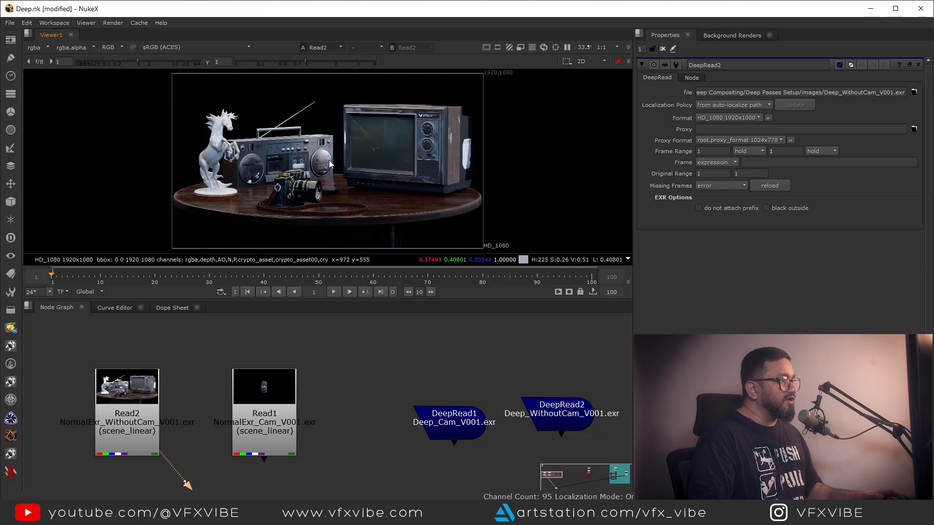
pyautogui.moveTo(539, 455); pyautogui.dragTo(436, 436, button='middle')
pyautogui.scroll(1, 471, 381)
pyautogui.moveTo(453, 396); pyautogui.dragTo(480, 402)
pyautogui.press('1')
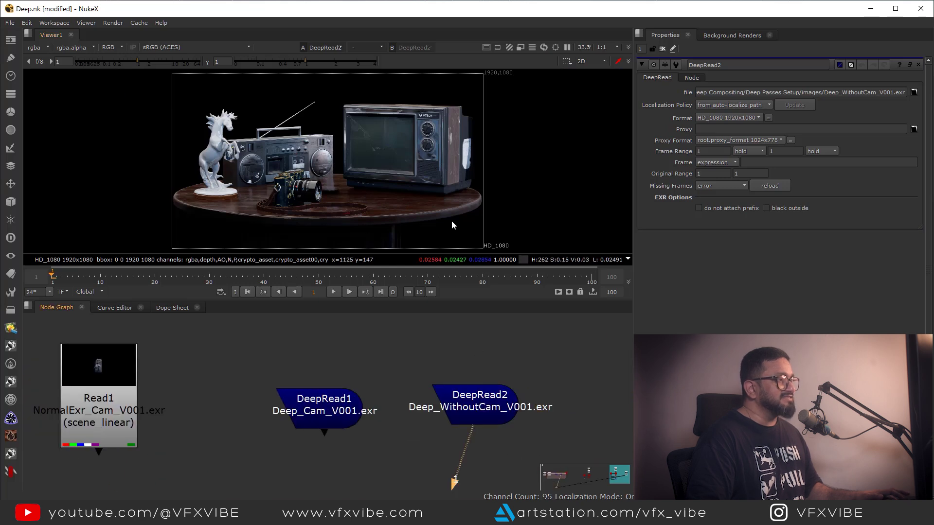
pyautogui.click(327, 401)
pyautogui.press('1')
# Step: Add a Merge node below the Read nodes, connecting input B to Read2 and input A to Read1, and align it under Read2
pyautogui.moveTo(98, 394); pyautogui.dragTo(245, 372, button='middle')
pyautogui.click(246, 372)
pyautogui.moveTo(130, 386); pyautogui.dragTo(258, 418)
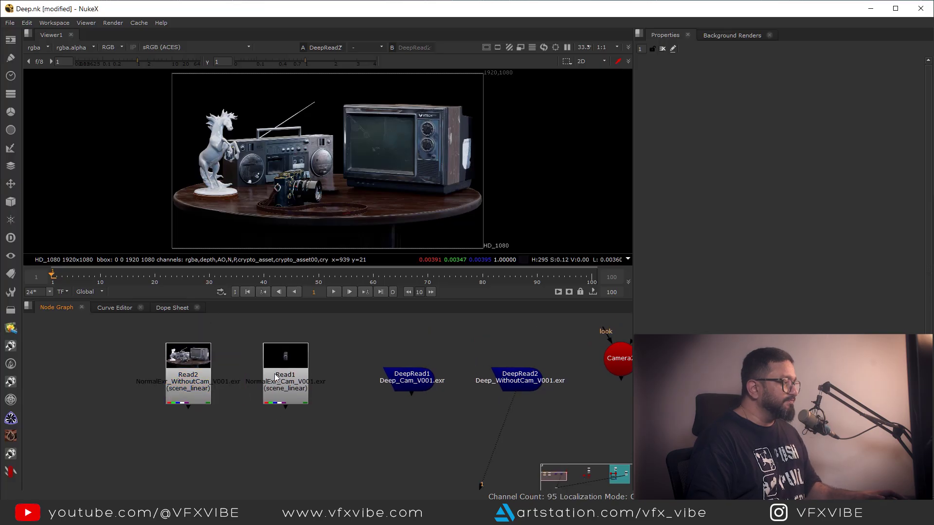
pyautogui.scroll(3, 276, 377)
pyautogui.moveTo(179, 481); pyautogui.dragTo(214, 422, button='middle')
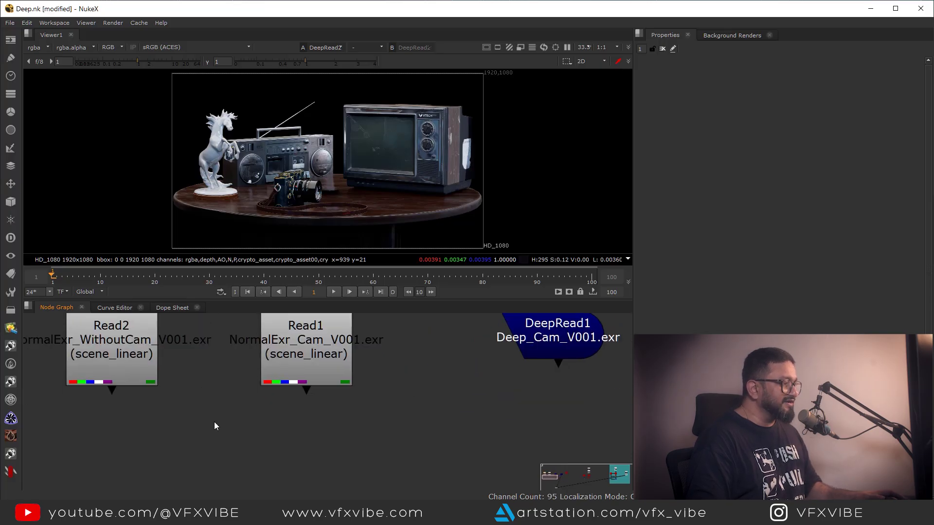
pyautogui.press('m')
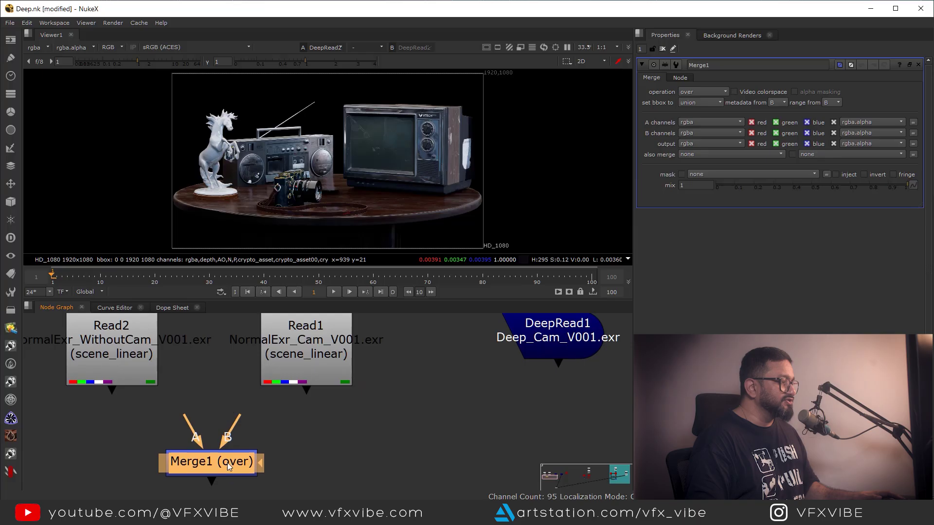
pyautogui.scroll(-2, 501, 413)
pyautogui.moveTo(310, 424); pyautogui.dragTo(210, 373)
pyautogui.moveTo(297, 450); pyautogui.dragTo(382, 374)
pyautogui.moveTo(295, 466); pyautogui.dragTo(234, 464)
# Step: Display Merge1 in the viewer and examine up close how the movie camera overlaps the photo camera
pyautogui.press('1')
pyautogui.click(300, 428)
pyautogui.keyDown('alt'); pyautogui.moveTo(308, 179); pyautogui.dragTo(382, 200, button='middle'); pyautogui.keyUp('alt')
pyautogui.click(248, 349)
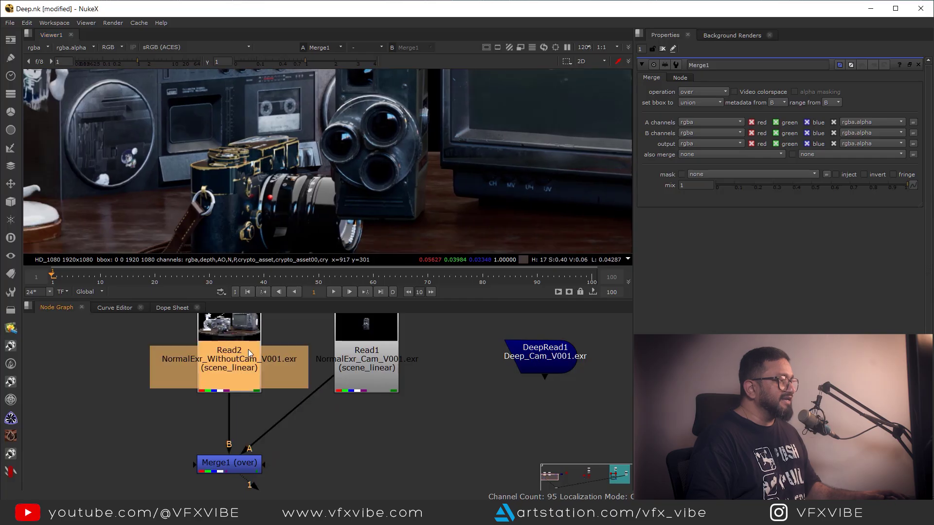
# Step: Compare Read2 with Merge1 in the viewer around the photo camera's lens
pyautogui.press('1')
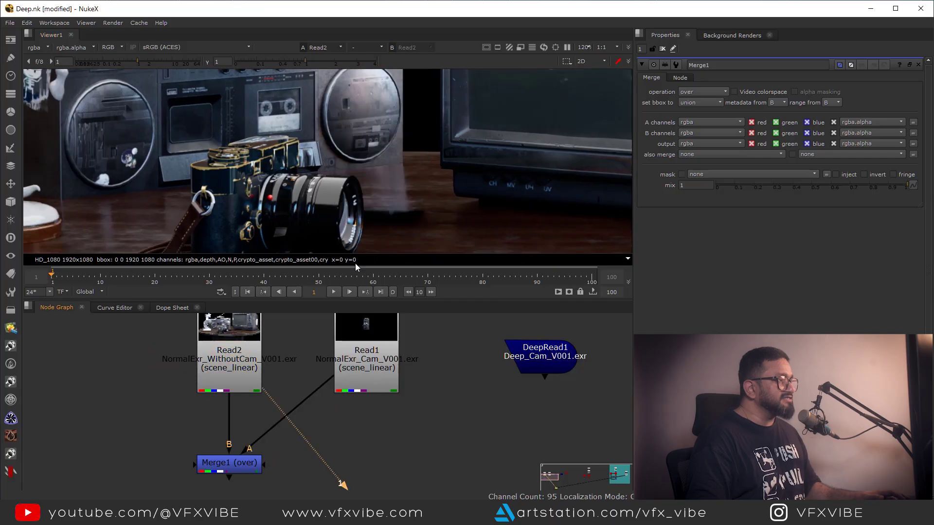
pyautogui.press('2')
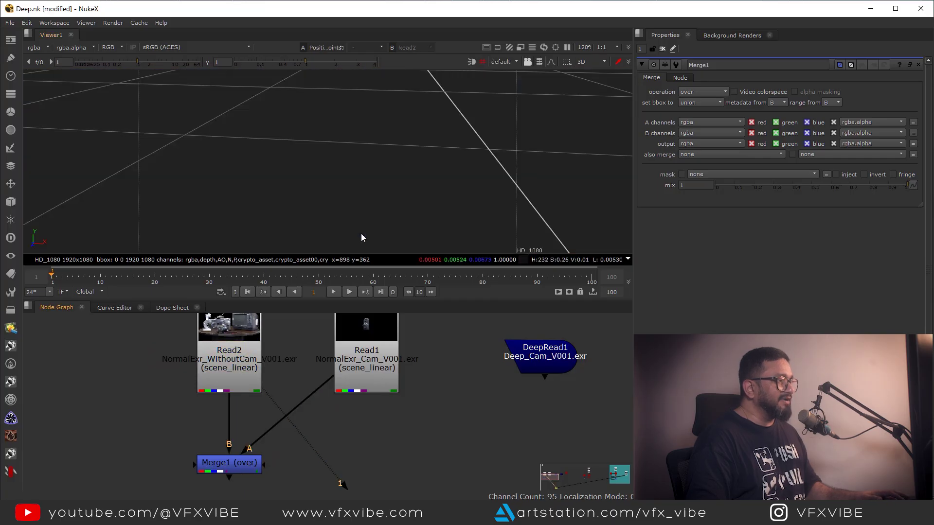
pyautogui.press('2')
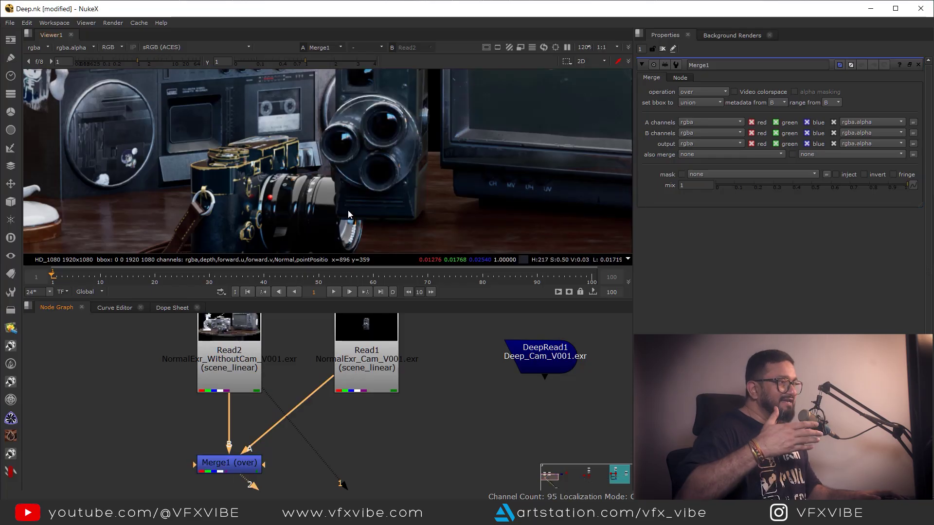
pyautogui.scroll(-2, 358, 211)
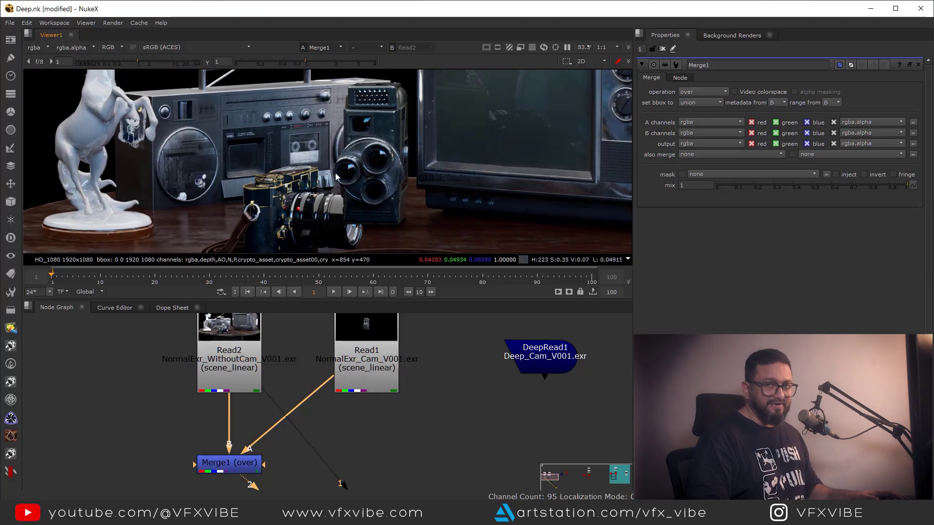
# Step: Add a dot to Merge1's A connection, align it beneath Read1, and move both farther from Read2
pyautogui.scroll(-4, 389, 419)
pyautogui.moveTo(386, 361); pyautogui.dragTo(390, 352)
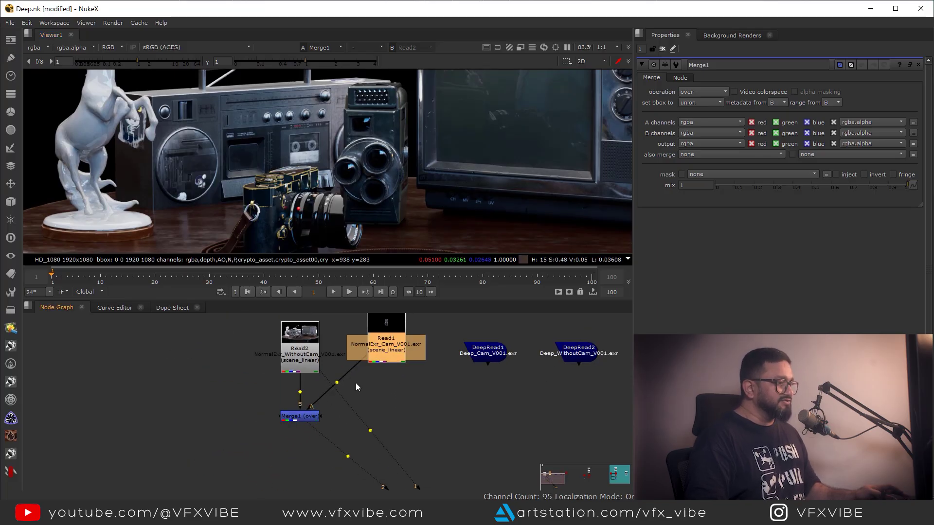
pyautogui.keyDown('ctrl'); pyautogui.moveTo(344, 388); pyautogui.dragTo(390, 422); pyautogui.keyUp('ctrl')
pyautogui.scroll(-3, 389, 422)
pyautogui.moveTo(371, 345); pyautogui.dragTo(428, 442)
pyautogui.moveTo(398, 368); pyautogui.dragTo(413, 369)
# Step: Add a Cryptomatte node between the Read nodes, connect it to Read2, and display it in the viewer
pyautogui.press('Tab')
pyautogui.write('cry')
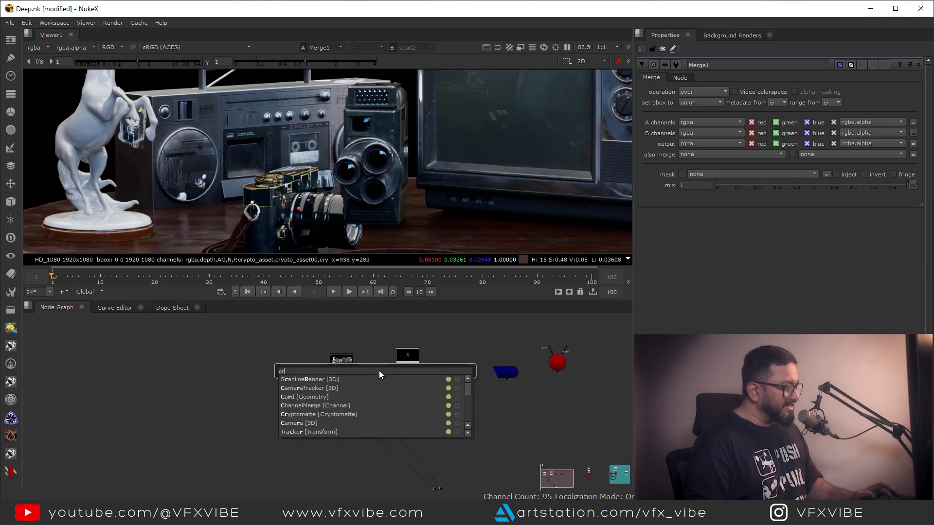
pyautogui.press('Return')
pyautogui.scroll(2, 380, 388)
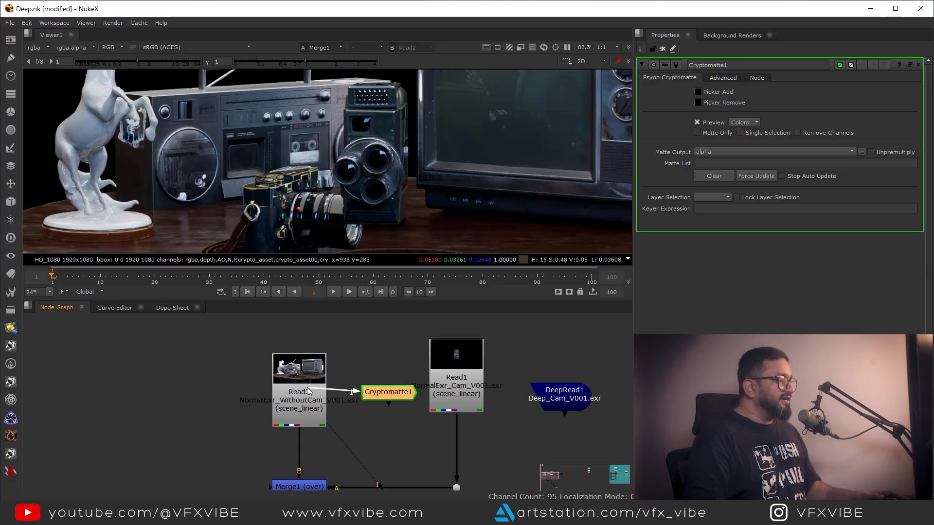
pyautogui.click(374, 390)
pyautogui.press('1')
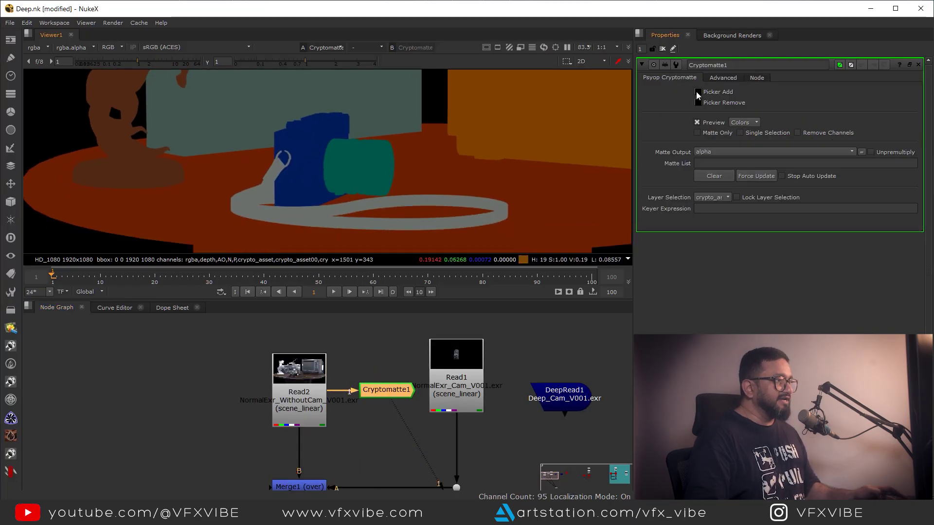
# Step: Add the photo camera's lens and body, /group1/CamLens and /group1/polySurface14, to the Cryptomatte matte list
pyautogui.click(698, 92)
pyautogui.keyDown('ctrl'); pyautogui.click(361, 163); pyautogui.keyUp('ctrl')
pyautogui.keyDown('ctrl'); pyautogui.click(313, 139); pyautogui.keyUp('ctrl')
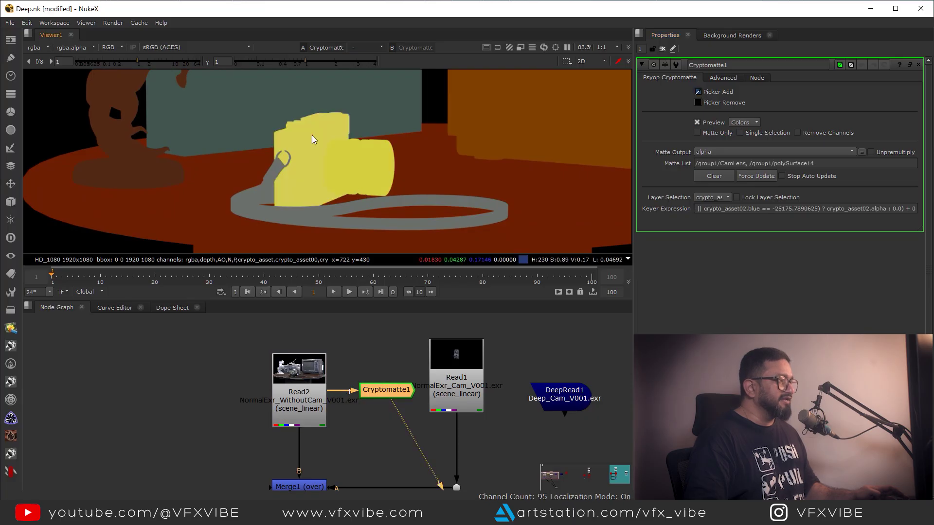
# Step: Insert a Merge node below Read1, connect its A input to Cryptomatte1, view it, and set its operation to stencil
pyautogui.click(379, 450)
pyautogui.moveTo(378, 450); pyautogui.dragTo(367, 418, button='middle')
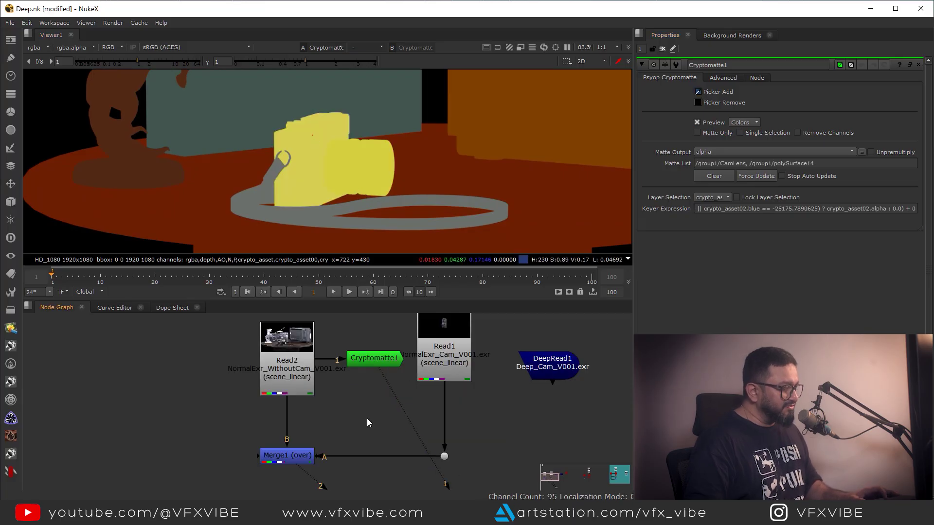
pyautogui.press('m')
pyautogui.moveTo(365, 417); pyautogui.dragTo(447, 428)
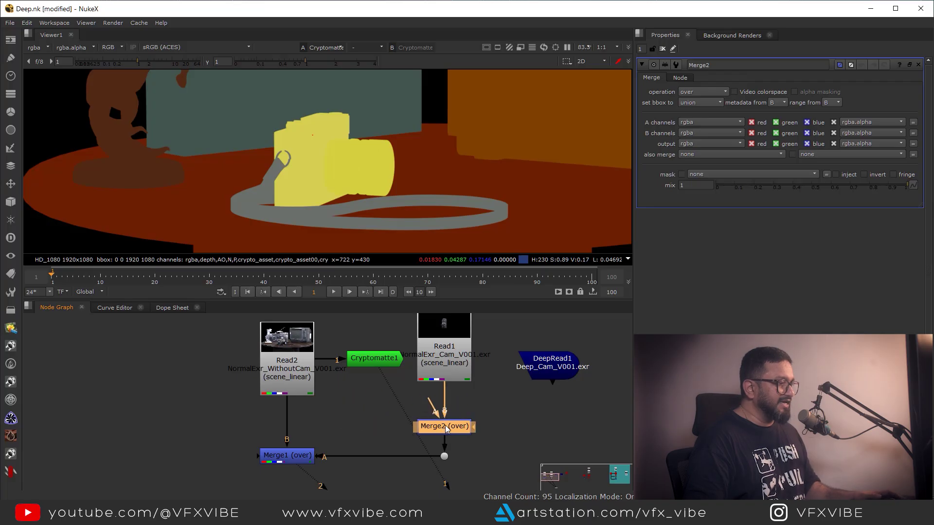
pyautogui.moveTo(374, 366); pyautogui.dragTo(423, 411)
pyautogui.click(453, 430)
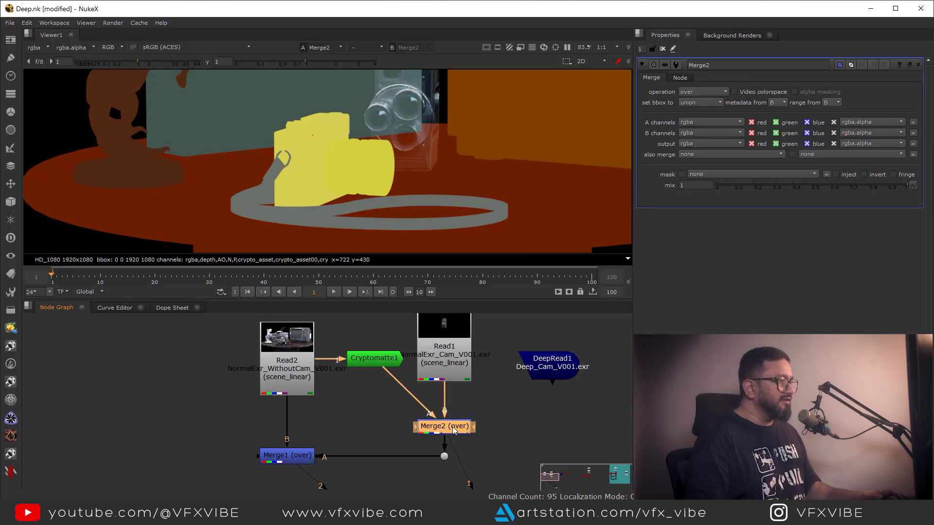
pyautogui.click(703, 91)
pyautogui.click(700, 252)
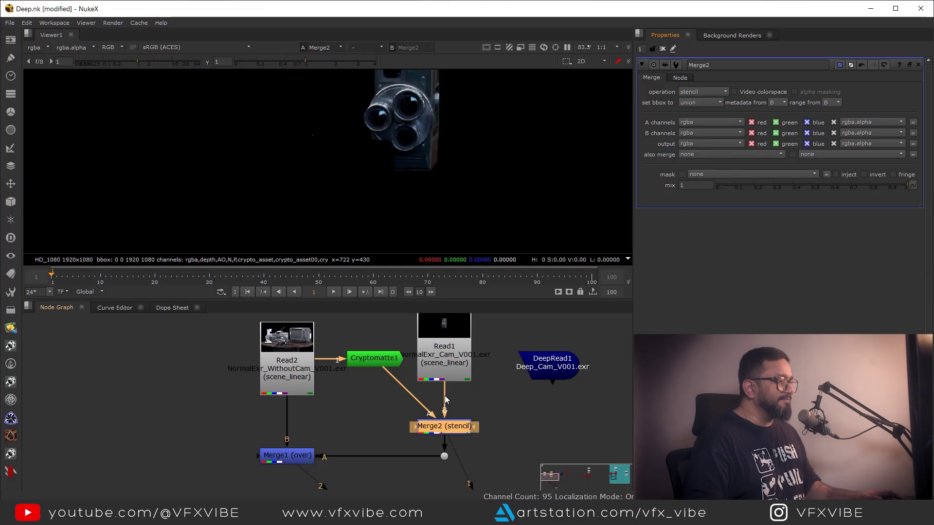
# Step: Raise the viewer gain to 9 to inspect the stencilled edge of the movie camera, and reset the gain
pyautogui.click(153, 63)
pyautogui.click(170, 63)
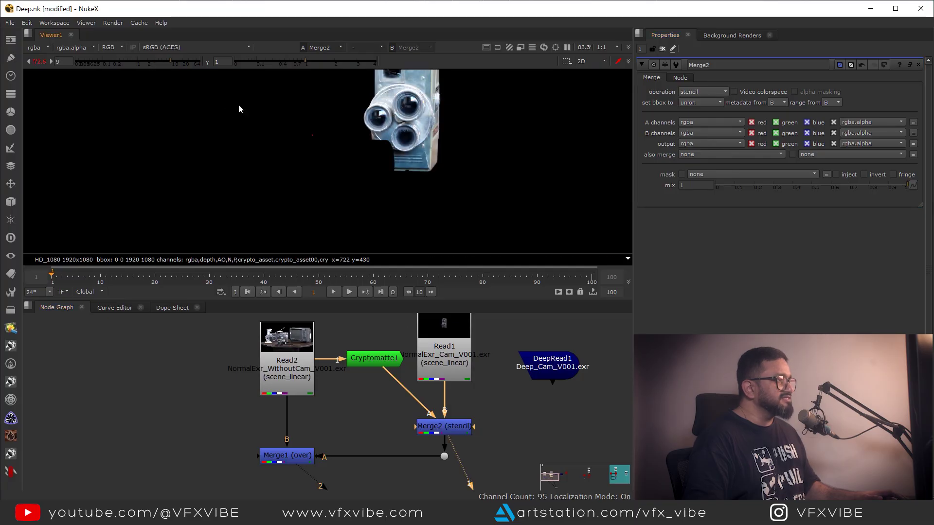
pyautogui.scroll(3, 375, 137)
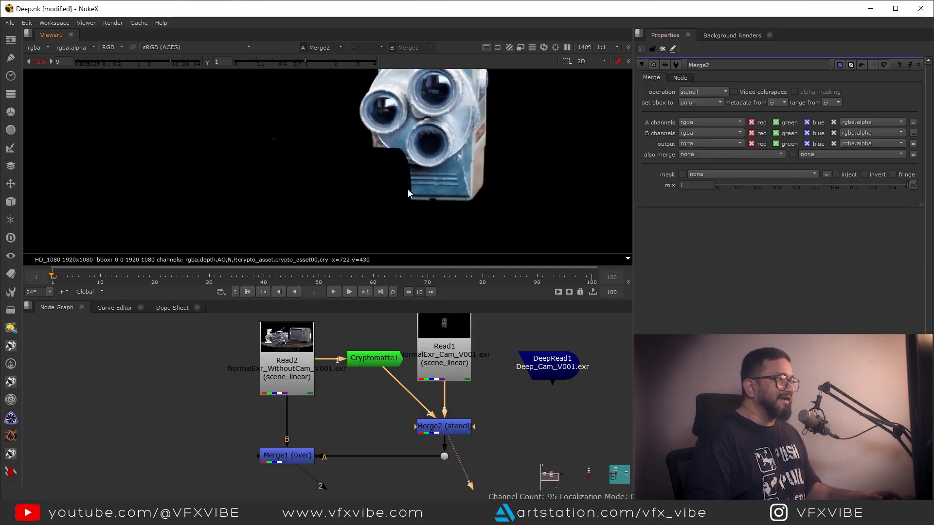
pyautogui.click(39, 62)
# Step: Display Merge1 with the viewer gain at 4.4 and check how the stencilled movie camera sits behind the photo camera
pyautogui.scroll(-2, 407, 441)
pyautogui.moveTo(403, 443); pyautogui.dragTo(413, 416, button='middle')
pyautogui.moveTo(388, 410); pyautogui.dragTo(271, 444)
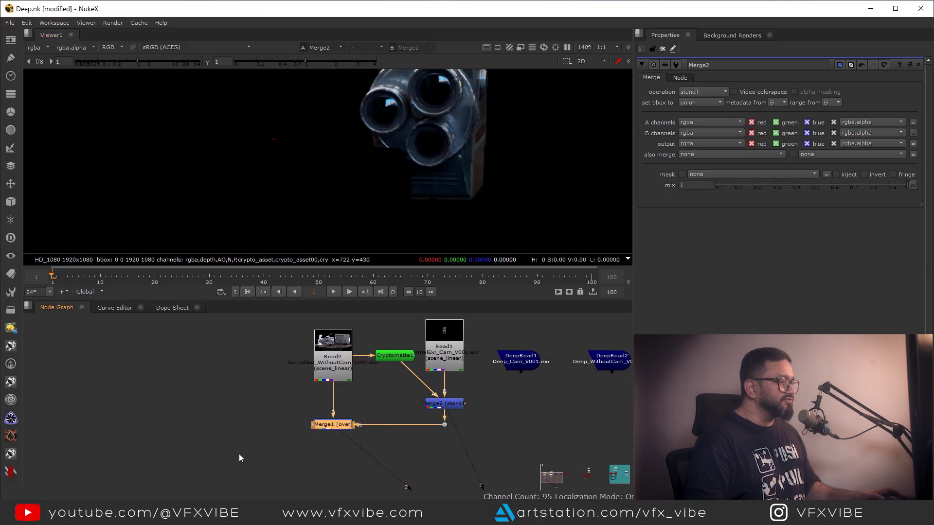
pyautogui.press('1')
pyautogui.click(239, 458)
pyautogui.scroll(-3, 352, 197)
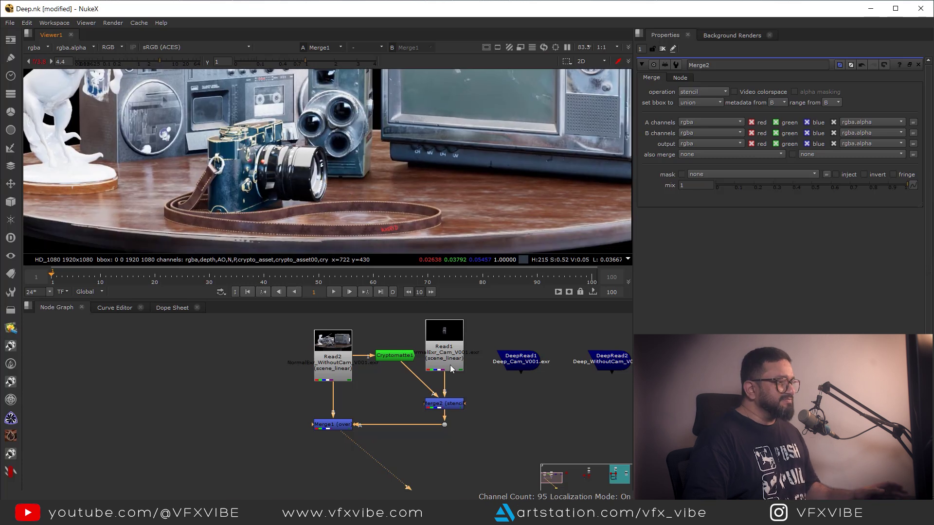
# Step: Add a DeepMerge node and position it below and between the two DeepRead nodes
pyautogui.moveTo(485, 387); pyautogui.dragTo(366, 398, button='middle')
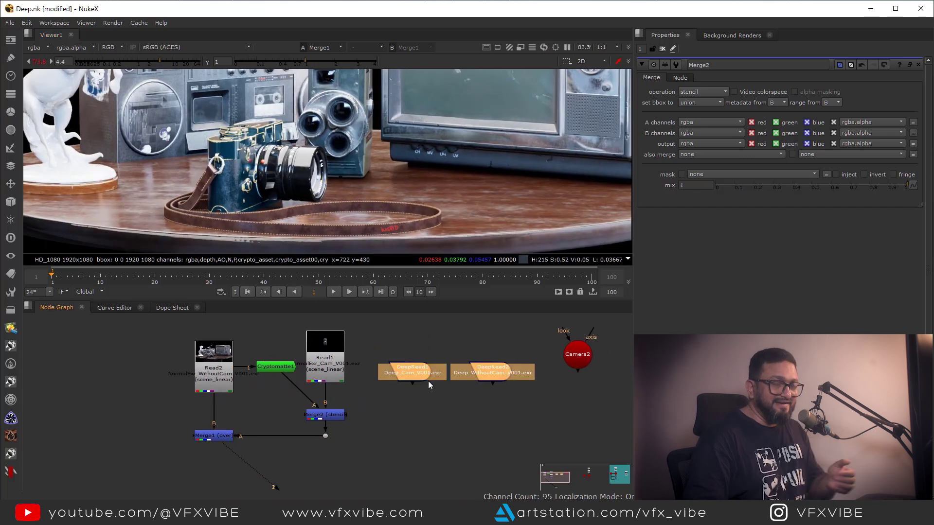
pyautogui.moveTo(389, 385); pyautogui.dragTo(326, 368, button='middle')
pyautogui.click(401, 404)
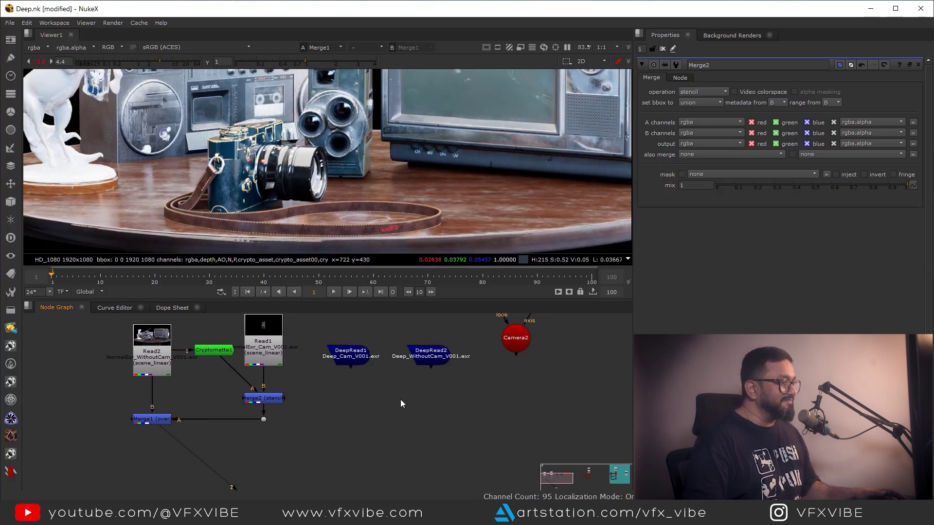
pyautogui.moveTo(399, 395); pyautogui.dragTo(404, 415, button='middle')
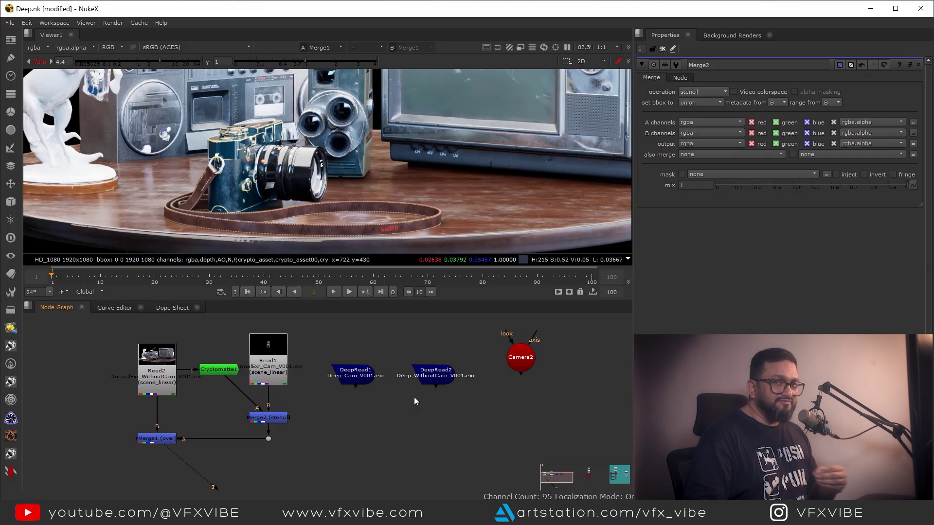
pyautogui.moveTo(408, 378); pyautogui.dragTo(411, 352, button='middle')
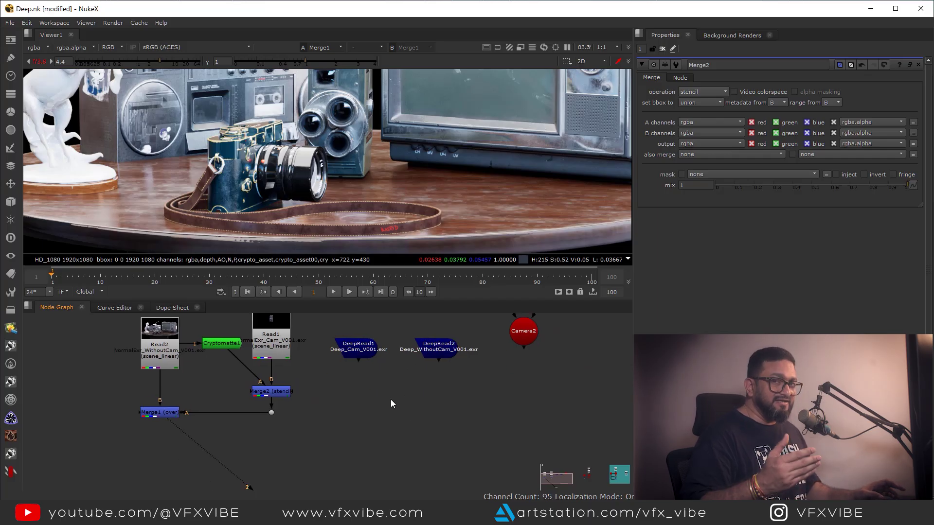
pyautogui.press('Tab')
pyautogui.write('deep')
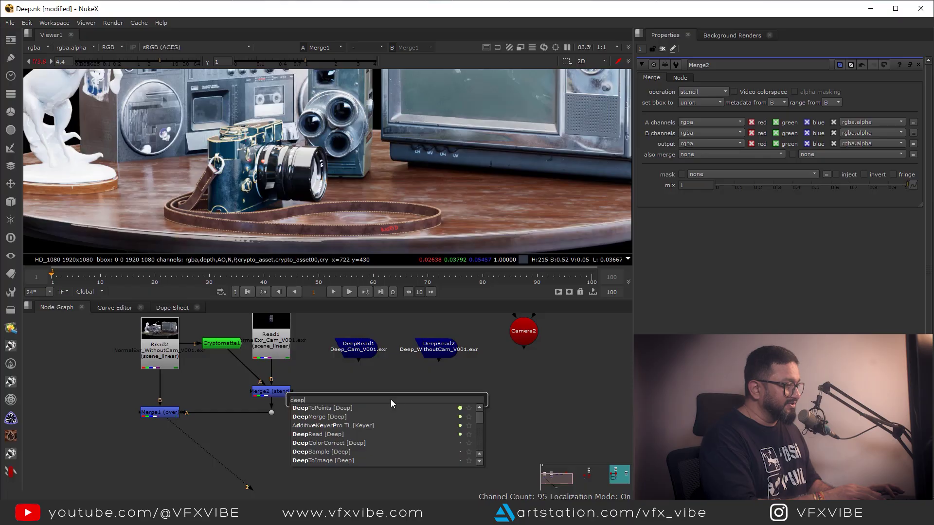
pyautogui.click(395, 417)
pyautogui.scroll(3, 403, 408)
pyautogui.moveTo(107, 421); pyautogui.dragTo(332, 434, button='middle')
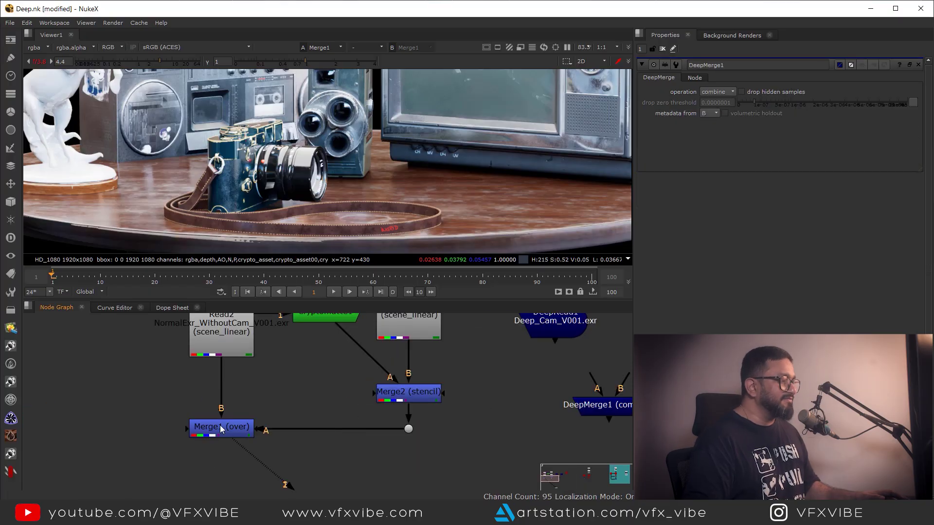
pyautogui.moveTo(600, 430); pyautogui.dragTo(390, 477, button='middle')
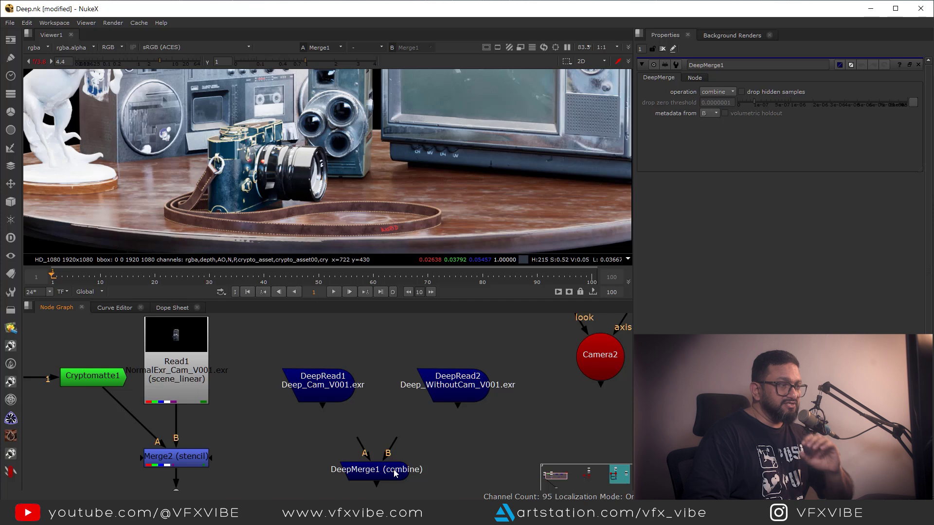
pyautogui.moveTo(389, 454); pyautogui.dragTo(384, 415, button='middle')
pyautogui.moveTo(384, 414); pyautogui.dragTo(384, 430)
pyautogui.moveTo(383, 428); pyautogui.dragTo(371, 463, button='middle')
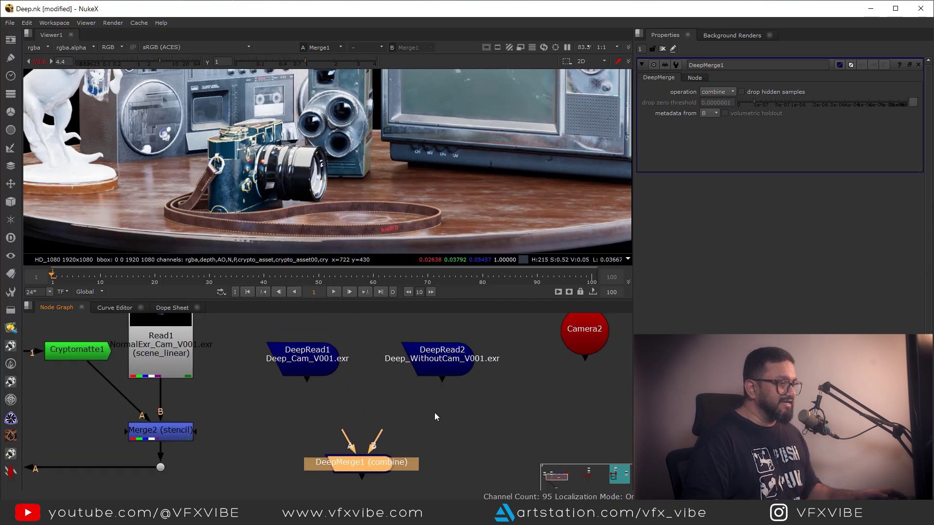
# Step: Add a DeepSample node, connect it below DeepRead2, and display it in the viewer
pyautogui.click(439, 409)
pyautogui.press('Tab')
pyautogui.write('deep')
pyautogui.click(418, 460)
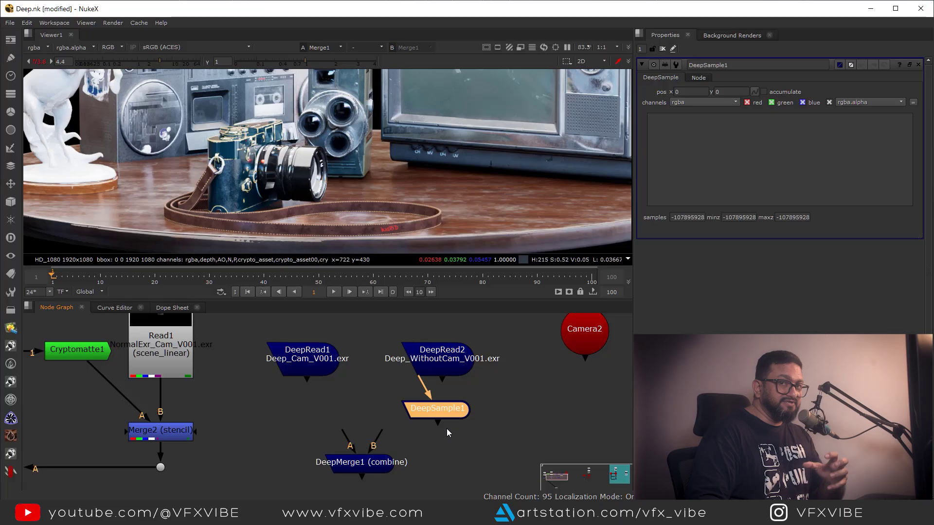
pyautogui.moveTo(438, 412); pyautogui.dragTo(439, 430)
pyautogui.moveTo(441, 392); pyautogui.dragTo(424, 354)
pyautogui.moveTo(441, 430); pyautogui.dragTo(447, 426)
pyautogui.press('1')
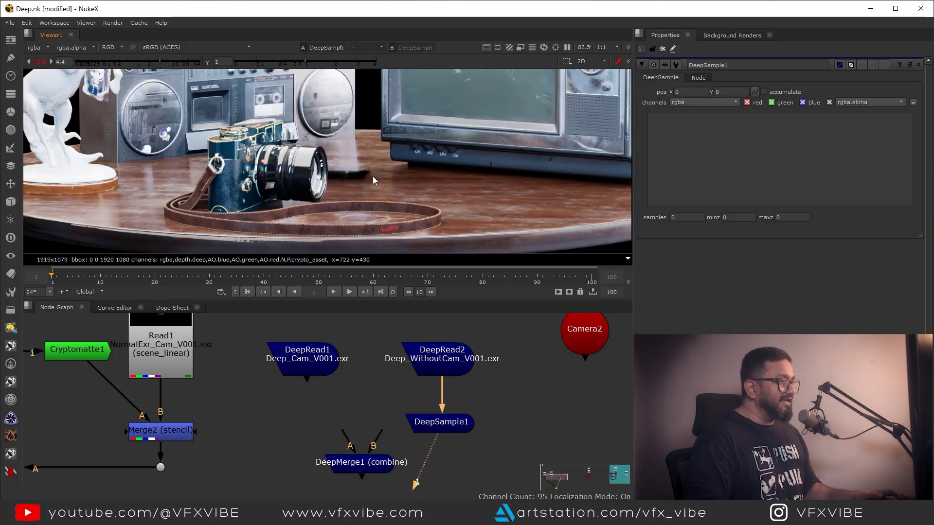
# Step: Reset the viewer gain to 1 and sample the deep data near the camera strap at x 518, y 234
pyautogui.press('f')
pyautogui.keyDown('ctrl'); pyautogui.click(123, 62); pyautogui.keyUp('ctrl')
pyautogui.moveTo(240, 208); pyautogui.dragTo(264, 174, button='middle')
pyautogui.moveTo(199, 214); pyautogui.dragTo(299, 179)
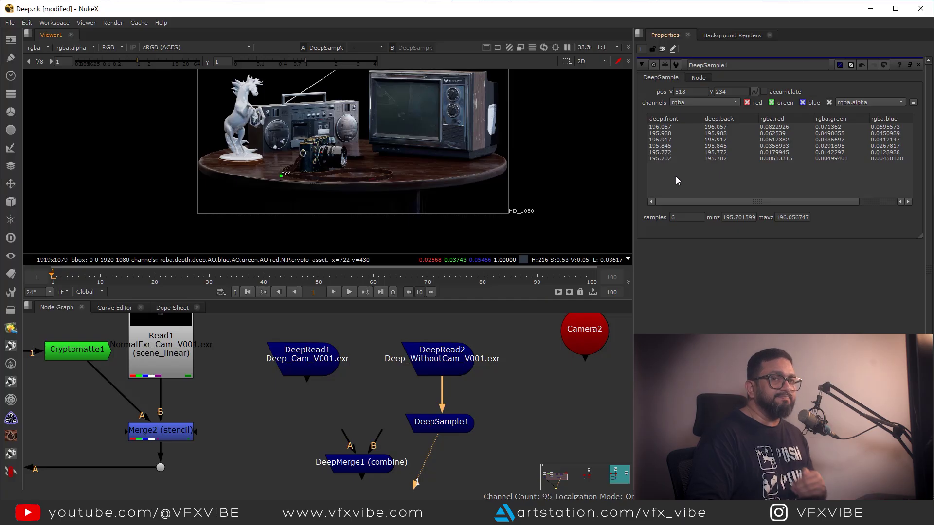
# Step: Sample the deep data on the photo camera's lens at x 892, y 401 and about x 896, y 402
pyautogui.scroll(4, 270, 178)
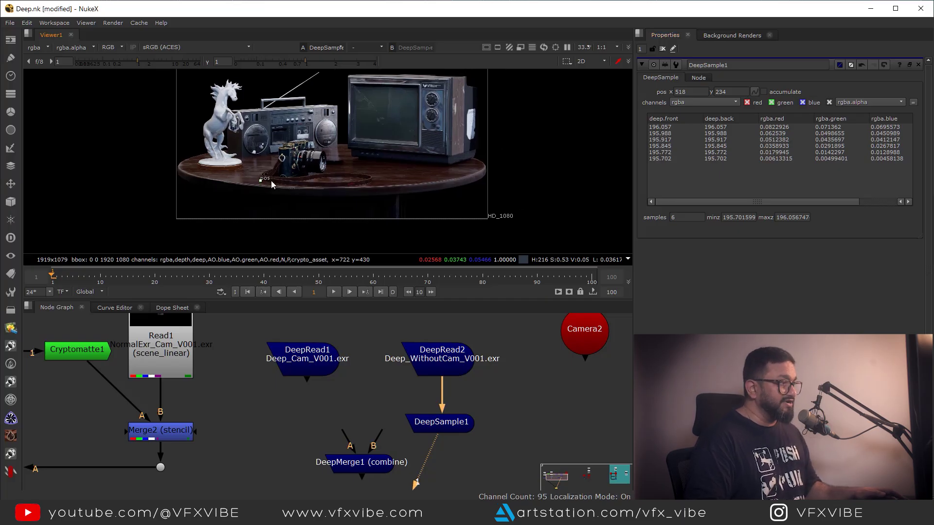
pyautogui.moveTo(253, 182); pyautogui.dragTo(361, 137)
pyautogui.scroll(20, 361, 136)
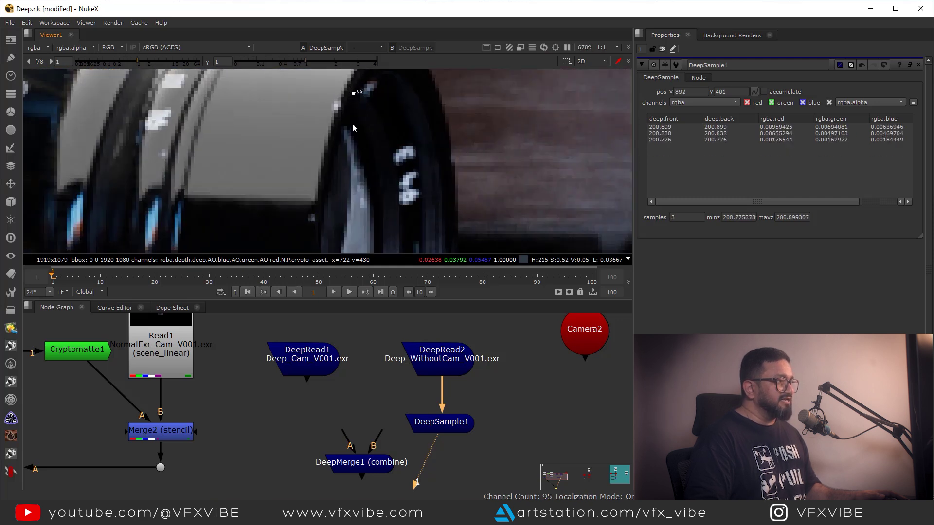
pyautogui.scroll(3, 331, 146)
pyautogui.moveTo(340, 123); pyautogui.dragTo(474, 87)
pyautogui.scroll(-5, 474, 104)
pyautogui.moveTo(506, 119); pyautogui.dragTo(331, 253, button='middle')
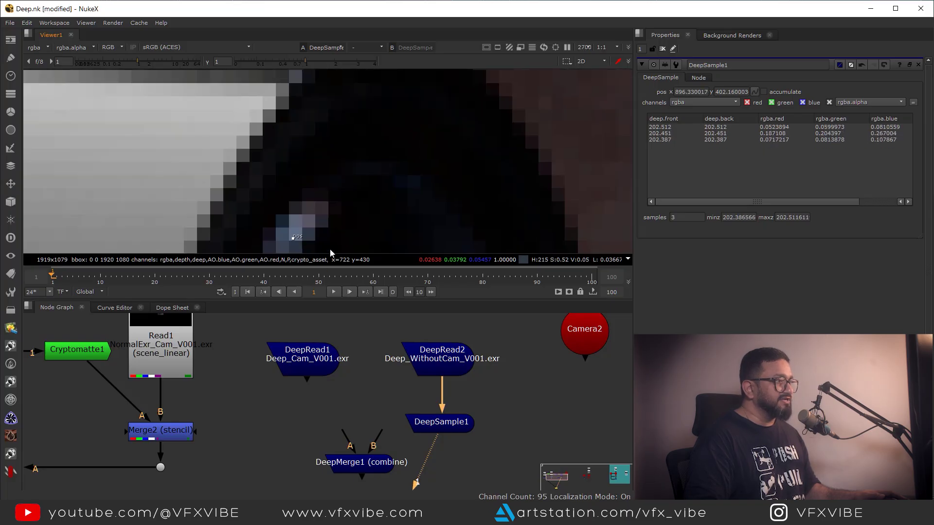
# Step: Sample the deep data where the lens edge meets the background, at about x 912, y 414
pyautogui.scroll(-4, 329, 185)
pyautogui.moveTo(297, 198); pyautogui.dragTo(397, 125)
pyautogui.scroll(8, 406, 136)
pyautogui.moveTo(387, 118); pyautogui.dragTo(388, 157, button='middle')
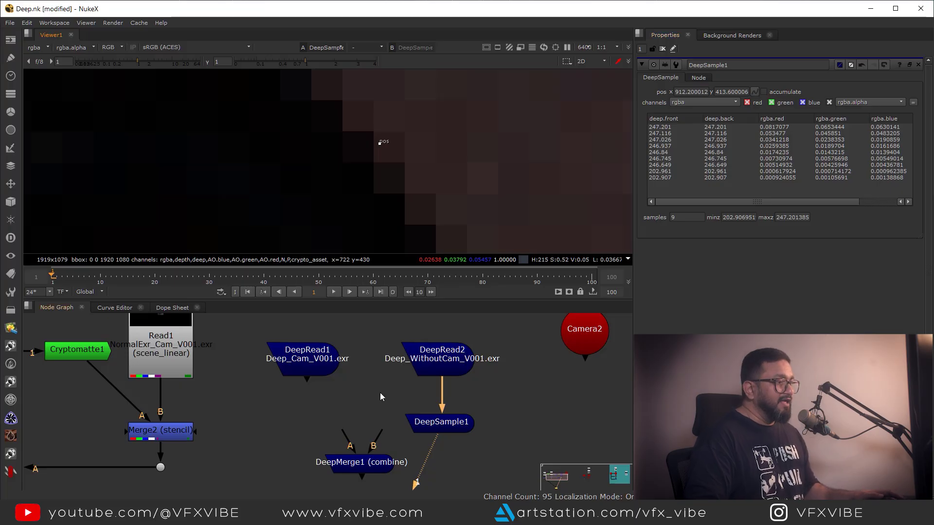
# Step: Move DeepSample1 away from DeepMerge1 to beside Camera2, keeping it connected to DeepRead2
pyautogui.scroll(-3, 380, 397)
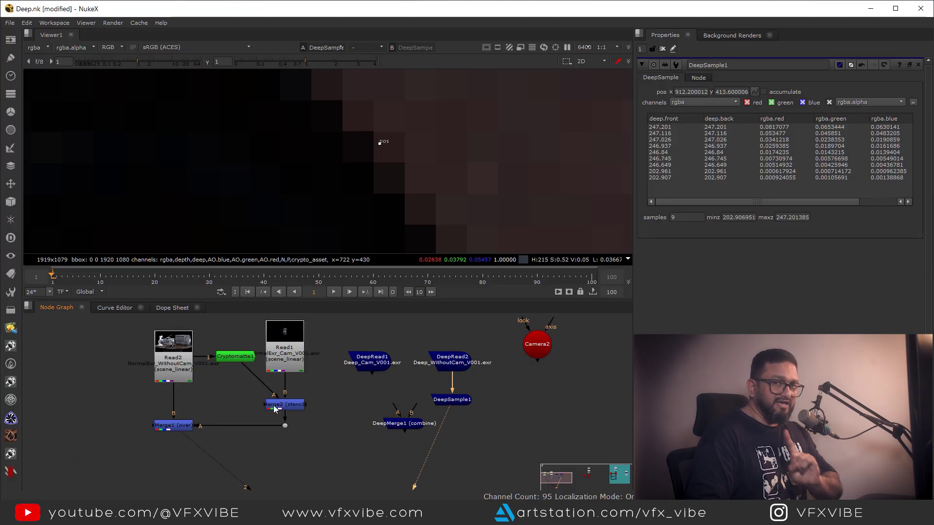
pyautogui.scroll(-2, 428, 412)
pyautogui.scroll(3, 465, 412)
pyautogui.moveTo(428, 398); pyautogui.dragTo(571, 354)
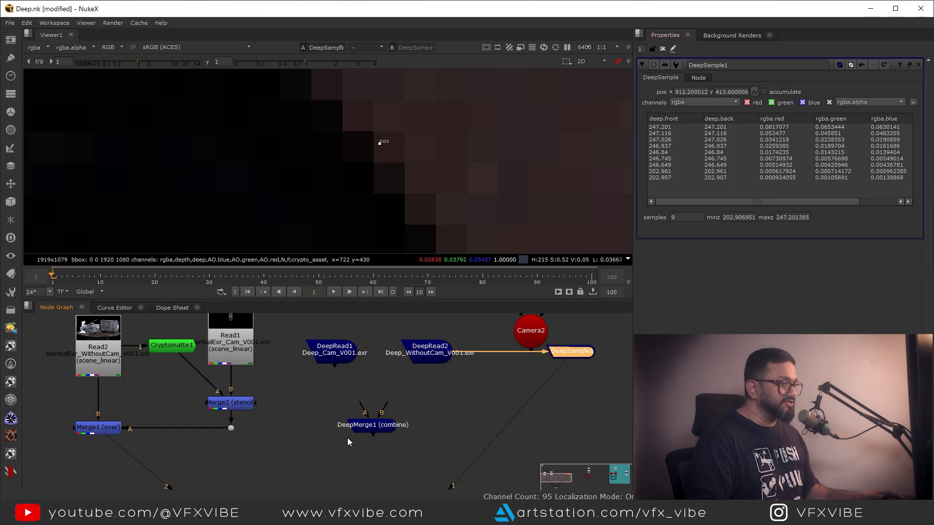
pyautogui.scroll(3, 347, 437)
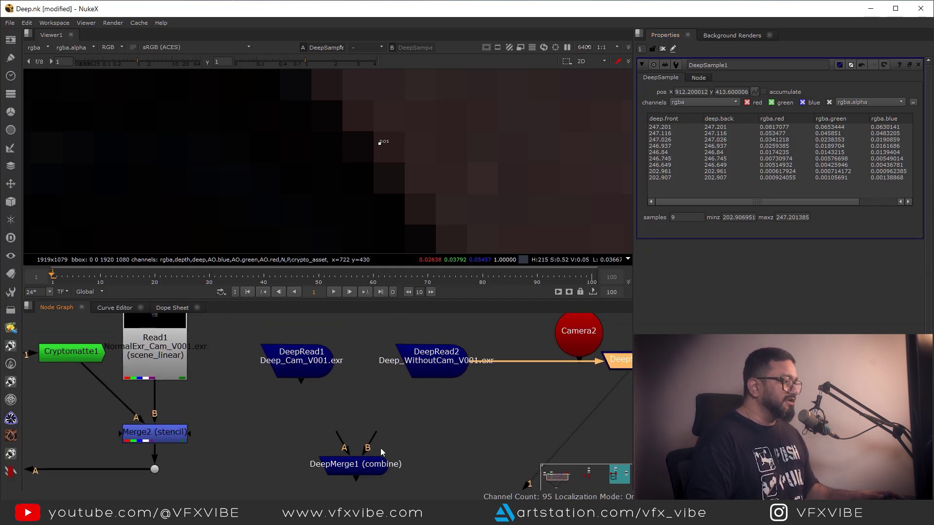
# Step: Connect DeepMerge1's B input to DeepRead2 and its A input to DeepRead1, and view the DeepMerge1 result
pyautogui.moveTo(380, 449); pyautogui.dragTo(394, 469, button='middle')
pyautogui.moveTo(387, 462); pyautogui.dragTo(451, 382)
pyautogui.moveTo(325, 394); pyautogui.dragTo(322, 390)
pyautogui.moveTo(368, 486); pyautogui.dragTo(352, 444, button='middle')
pyautogui.click(352, 445)
pyautogui.press('1')
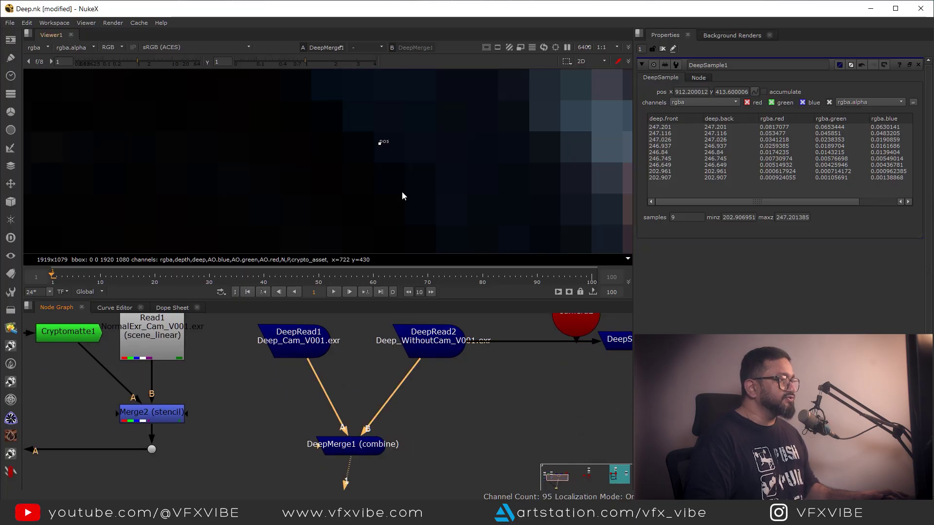
# Step: Close all open node properties and raise the viewer gain to 4.4 to examine the deep-merged photo camera
pyautogui.press('f')
pyautogui.scroll(5, 334, 181)
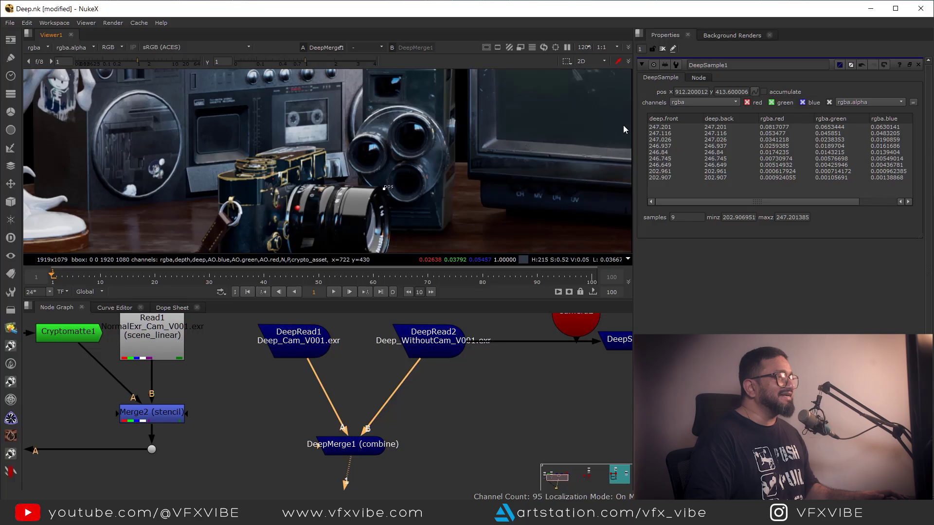
pyautogui.click(662, 48)
pyautogui.moveTo(390, 203); pyautogui.dragTo(403, 168, button='middle')
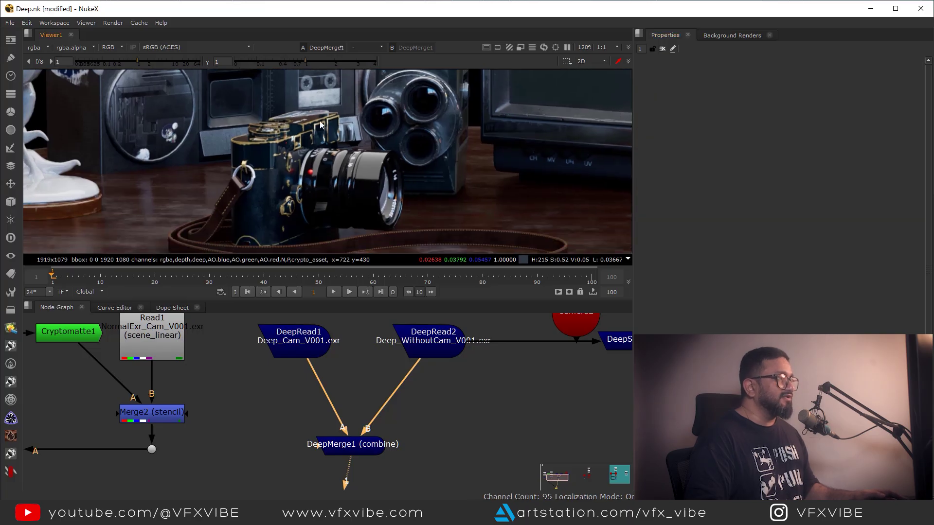
pyautogui.moveTo(139, 59); pyautogui.dragTo(159, 59)
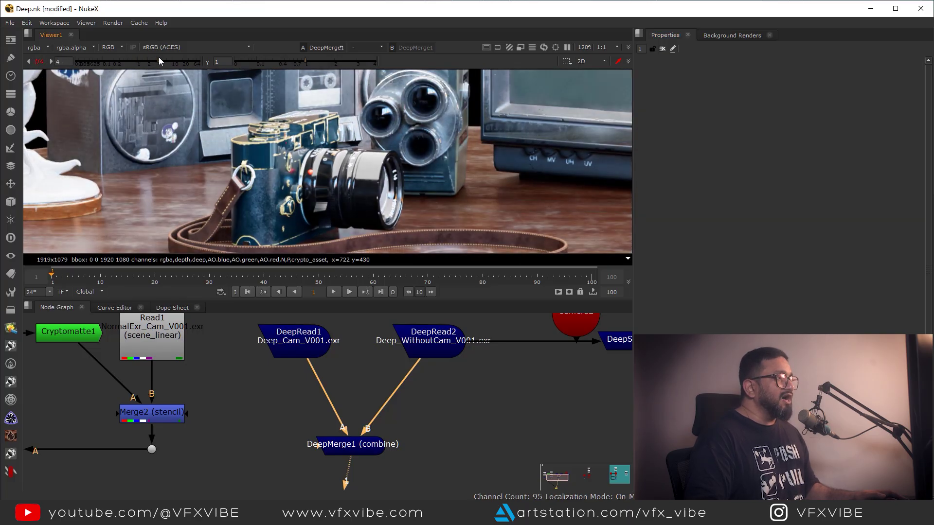
# Step: Switch the viewer from DeepMerge1 to the regular Merge1 result
pyautogui.moveTo(359, 444); pyautogui.dragTo(374, 417, button='middle')
pyautogui.moveTo(352, 373); pyautogui.dragTo(351, 409, button='middle')
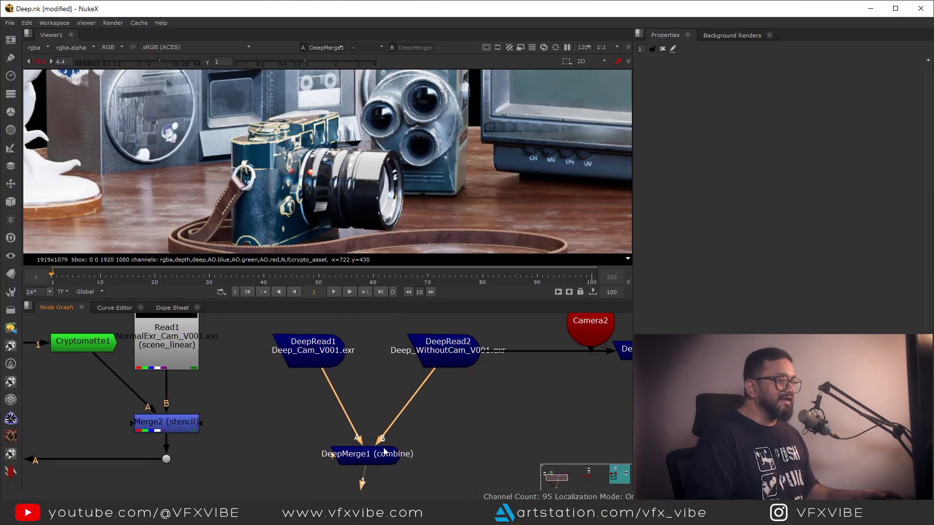
pyautogui.moveTo(424, 405); pyautogui.dragTo(440, 352, button='middle')
pyautogui.moveTo(317, 441); pyautogui.dragTo(446, 376)
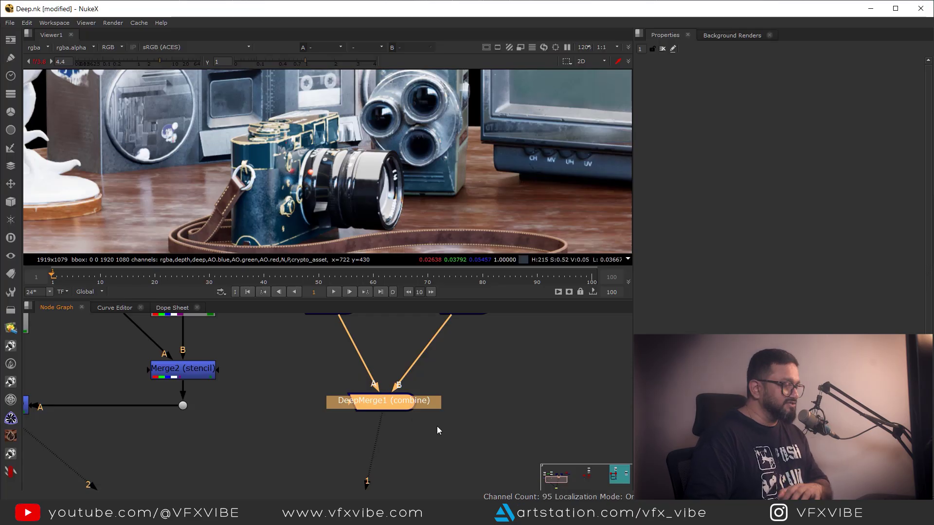
pyautogui.moveTo(474, 400); pyautogui.dragTo(460, 435, button='middle')
pyautogui.click(460, 435)
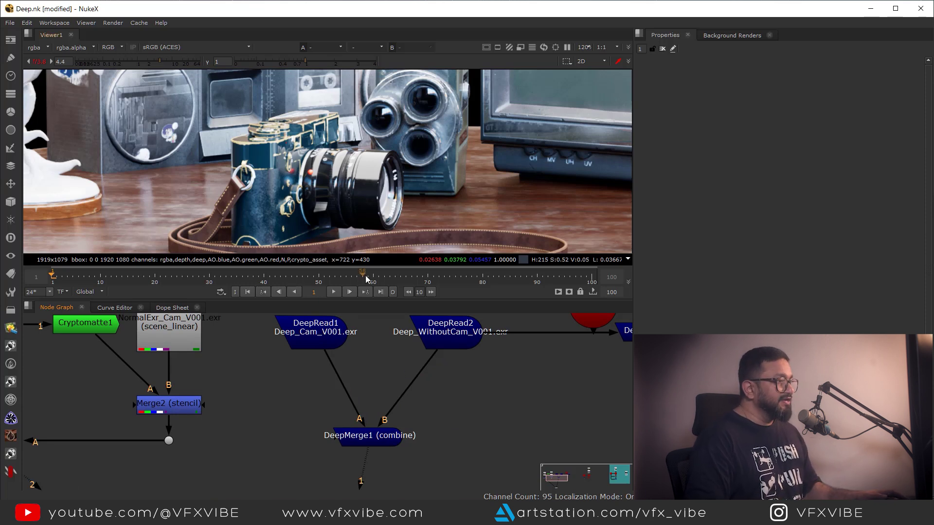
pyautogui.scroll(-3, 416, 452)
pyautogui.click(401, 448)
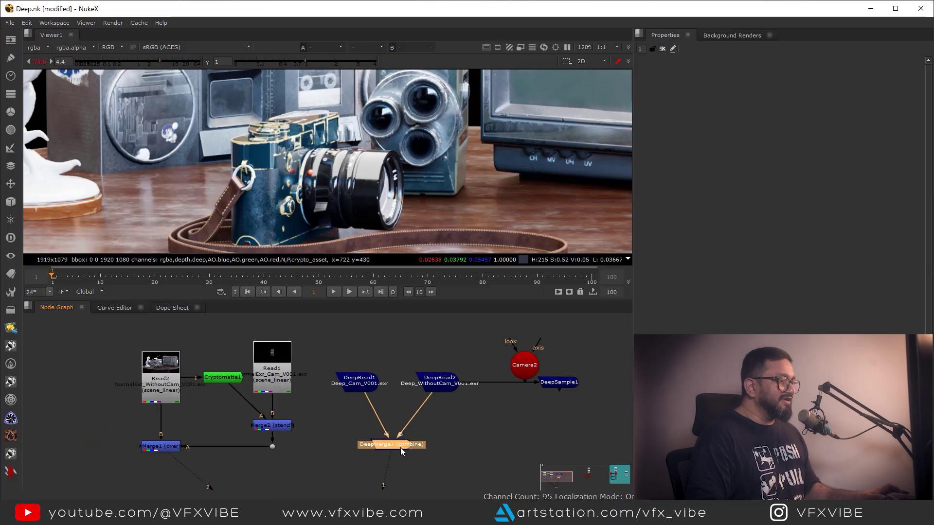
pyautogui.click(168, 446)
pyautogui.press('1')
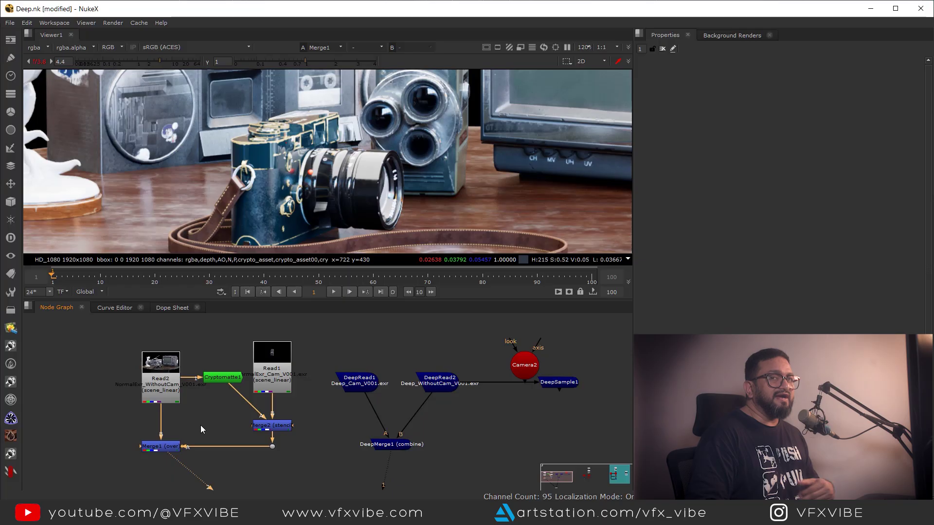
# Step: Open Merge1's properties and examine the photo camera's lens edge against the movie camera behind it
pyautogui.scroll(2, 406, 172)
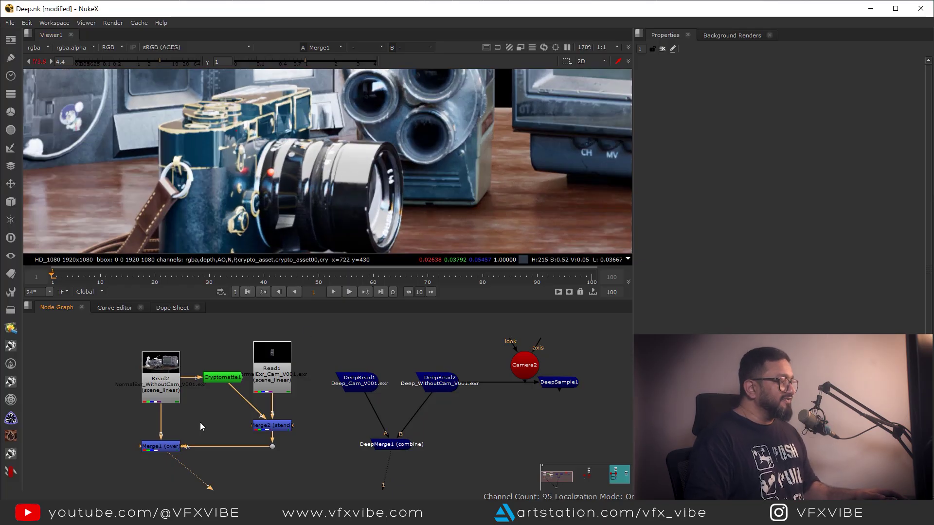
pyautogui.doubleClick(165, 446)
pyautogui.scroll(8, 404, 156)
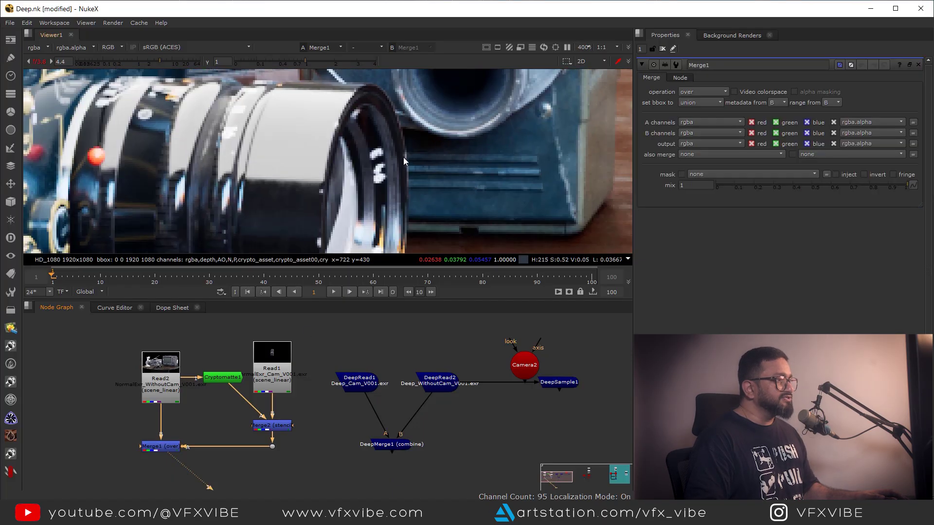
pyautogui.scroll(-4, 403, 205)
pyautogui.scroll(2, 396, 210)
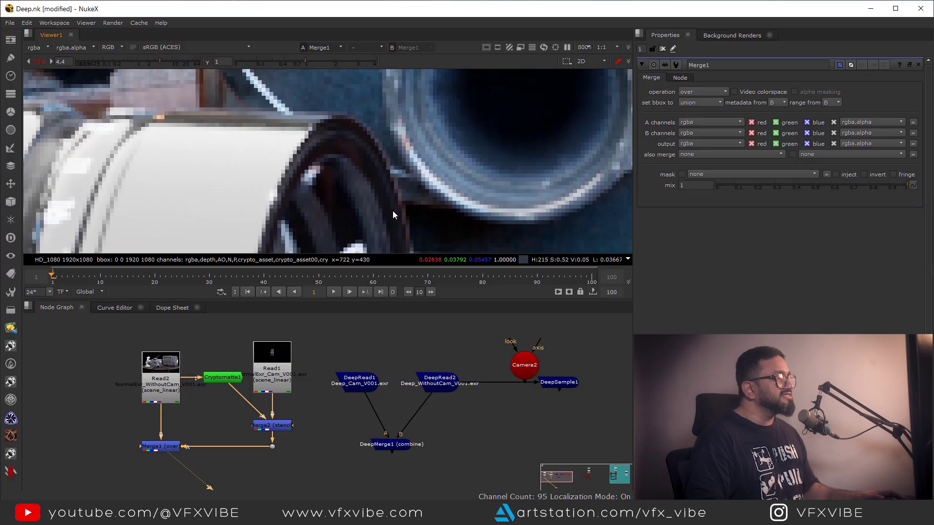
pyautogui.moveTo(378, 158); pyautogui.dragTo(355, 109, button='middle')
pyautogui.moveTo(381, 167); pyautogui.dragTo(400, 236, button='middle')
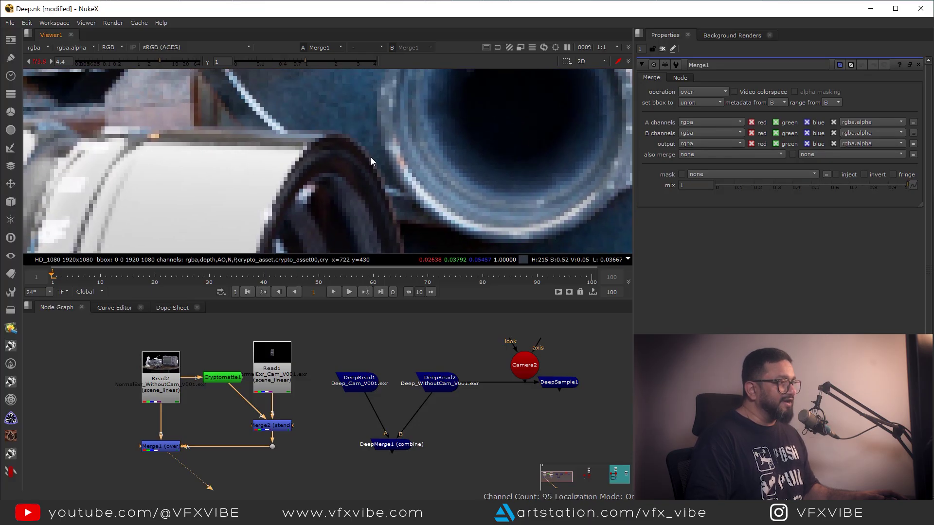
# Step: Assign DeepMerge1 to viewer input 2 alongside Merge1 on input 1, and maximize the viewer on the lens edge
pyautogui.click(382, 446)
pyautogui.press('1')
pyautogui.press('2')
pyautogui.press('1')
pyautogui.press('space')
pyautogui.scroll(2, 377, 361)
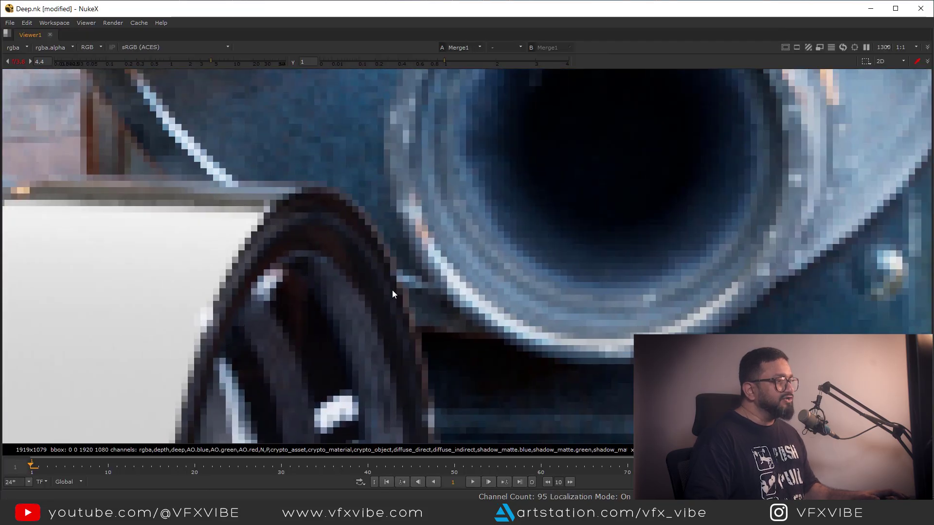
pyautogui.scroll(1, 394, 293)
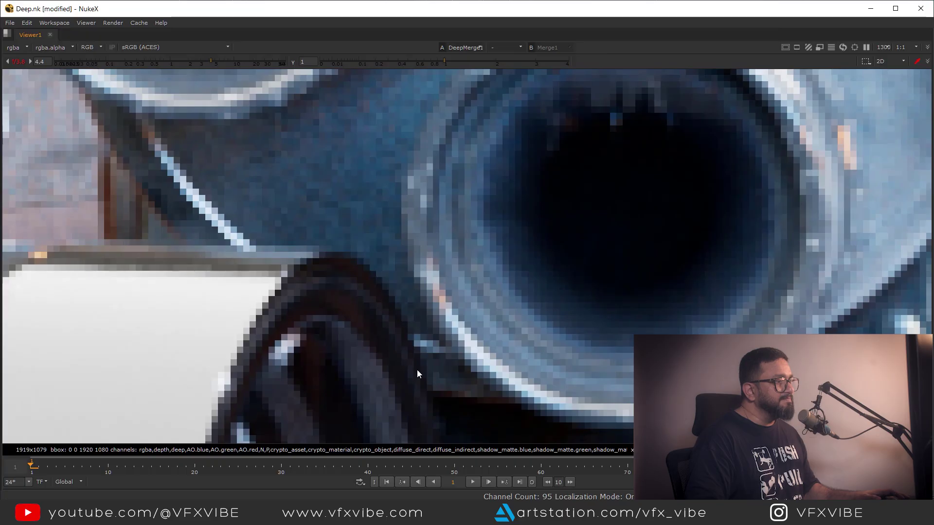
# Step: Compare the lens edge in Merge1 and DeepMerge1 by repeatedly switching between the two viewer inputs
pyautogui.press('2')
pyautogui.moveTo(409, 372); pyautogui.dragTo(354, 251, button='middle')
pyautogui.press('1')
pyautogui.press('2')
pyautogui.moveTo(397, 362); pyautogui.dragTo(381, 201, button='middle')
pyautogui.press('1')
pyautogui.moveTo(380, 273); pyautogui.dragTo(402, 421, button='middle')
pyautogui.moveTo(359, 253); pyautogui.dragTo(390, 340, button='middle')
pyautogui.moveTo(361, 302); pyautogui.dragTo(390, 264, button='middle')
pyautogui.press('2')
pyautogui.press('1')
pyautogui.press('2')
pyautogui.press('1')
pyautogui.press('2')
pyautogui.press('2')
pyautogui.press('1')
pyautogui.press('2')
pyautogui.press('1')
pyautogui.press('2')
pyautogui.press('1')
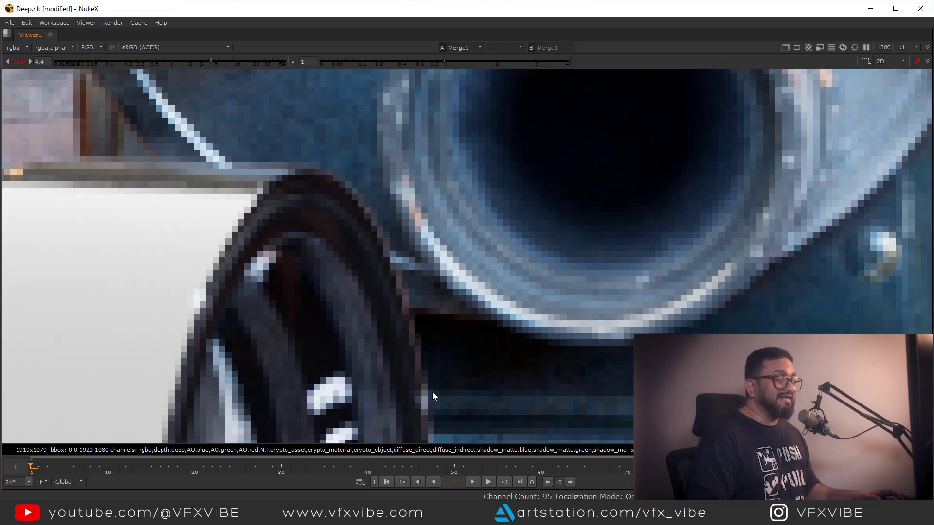
pyautogui.press('2')
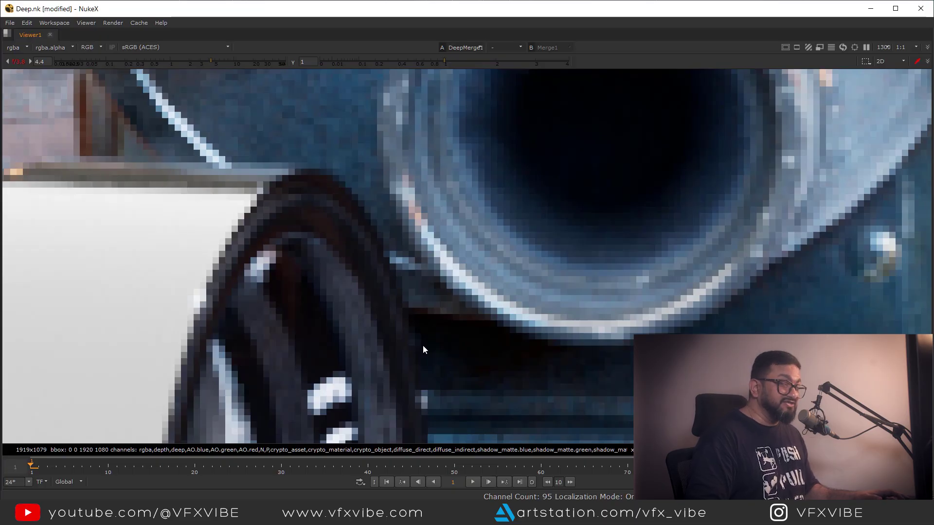
pyautogui.press('1')
pyautogui.press('2')
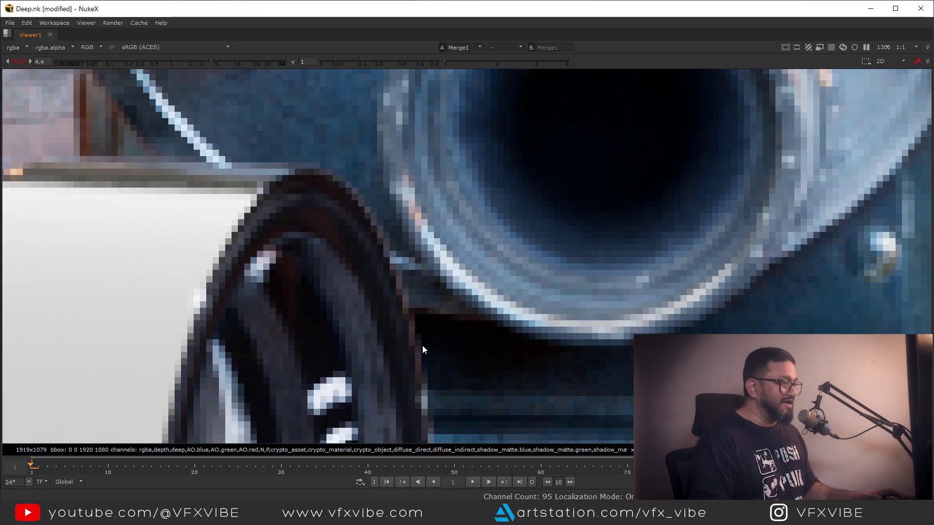
# Step: Restore the viewer to normal size with gain 1 showing DeepMerge1, and move Camera2 up from the deep node row
pyautogui.scroll(-5, 411, 326)
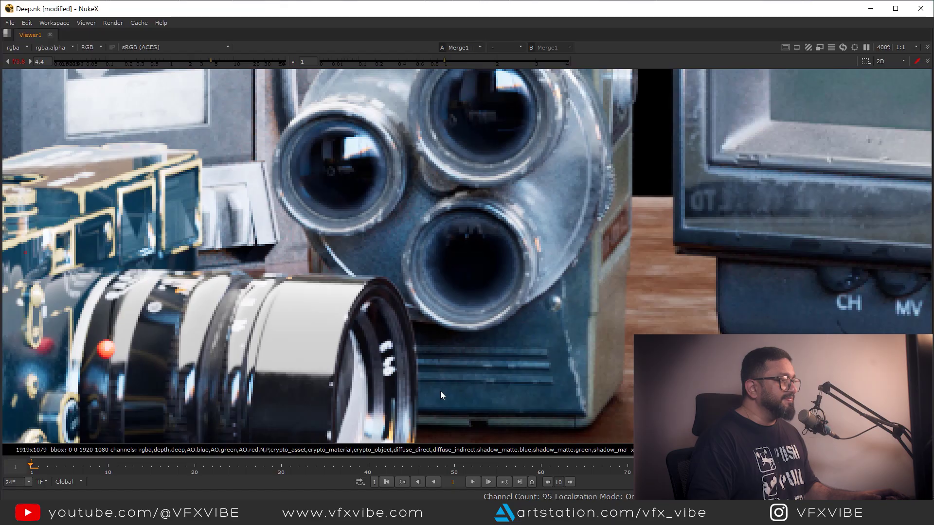
pyautogui.moveTo(440, 391); pyautogui.dragTo(466, 284, button='middle')
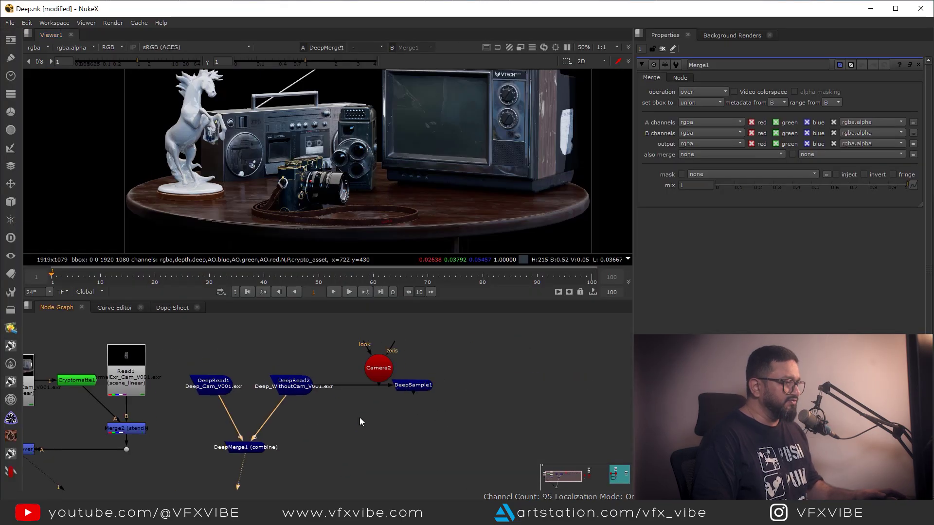
pyautogui.moveTo(378, 380); pyautogui.dragTo(385, 344)
# Step: Bring the Sphere3, Scene3 and Camera4 setup close to the deep nodes and view ScanlineRender3
pyautogui.moveTo(479, 350); pyautogui.dragTo(391, 394, button='middle')
pyautogui.scroll(-2, 399, 387)
pyautogui.moveTo(504, 392); pyautogui.dragTo(373, 389, button='middle')
pyautogui.scroll(-6, 365, 390)
pyautogui.scroll(1, 481, 392)
pyautogui.scroll(4, 500, 396)
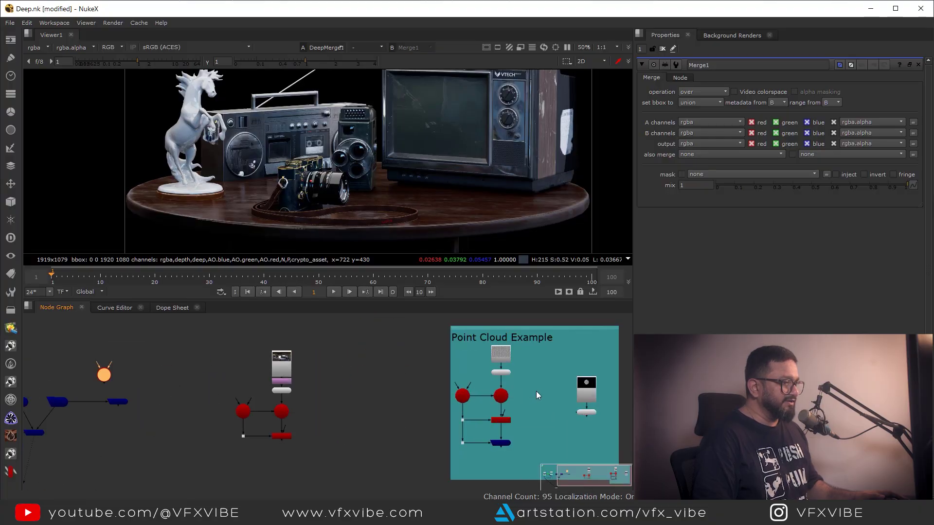
pyautogui.scroll(-1, 406, 380)
pyautogui.moveTo(407, 382); pyautogui.dragTo(412, 413, button='middle')
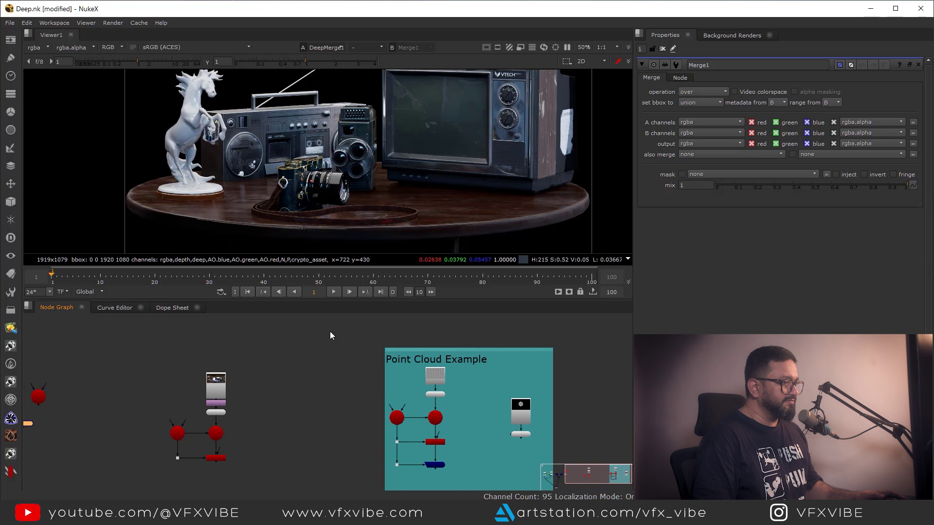
pyautogui.press('1')
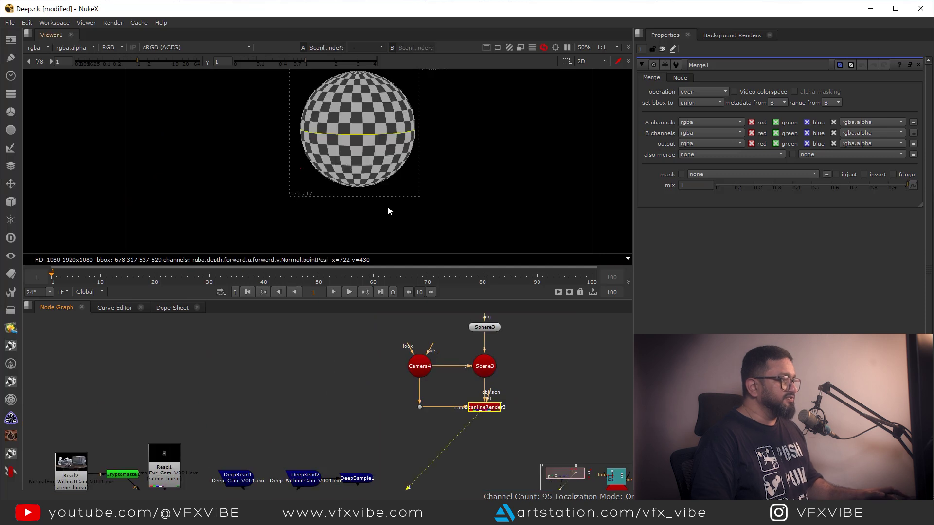
pyautogui.moveTo(394, 194); pyautogui.dragTo(412, 246, button='middle')
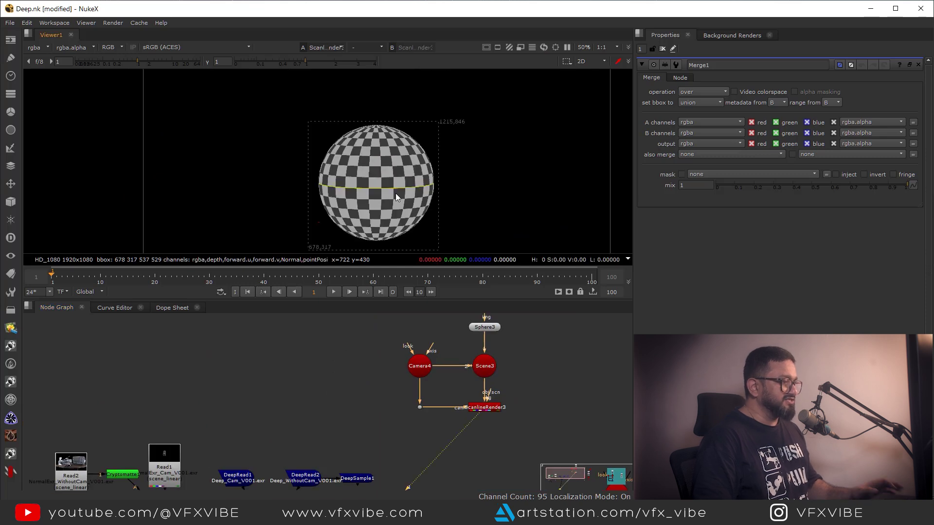
# Step: View DeepMerge1 again, connect ScanlineRender3 to it as input A2, and fit the image in the viewer
pyautogui.moveTo(319, 448); pyautogui.dragTo(346, 349, button='middle')
pyautogui.click(294, 431)
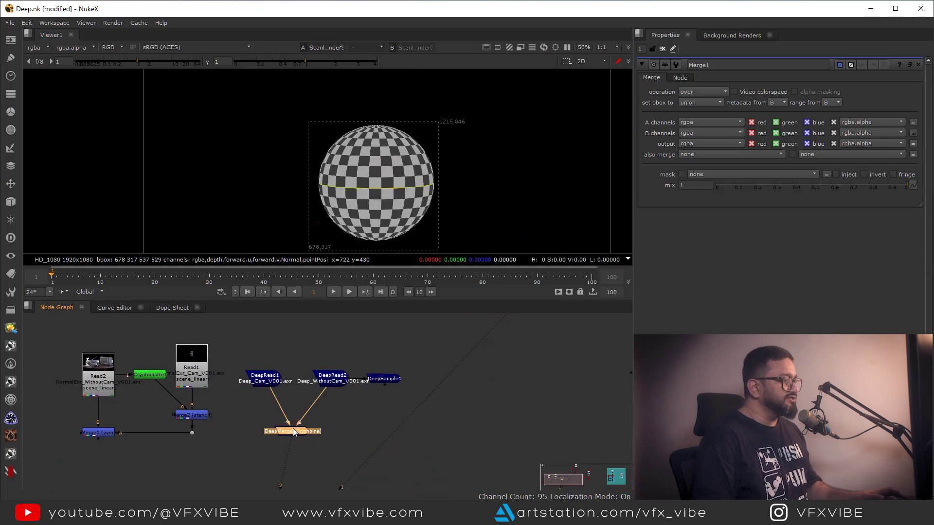
pyautogui.press('1')
pyautogui.scroll(-5, 492, 381)
pyautogui.scroll(4, 438, 425)
pyautogui.scroll(2, 333, 419)
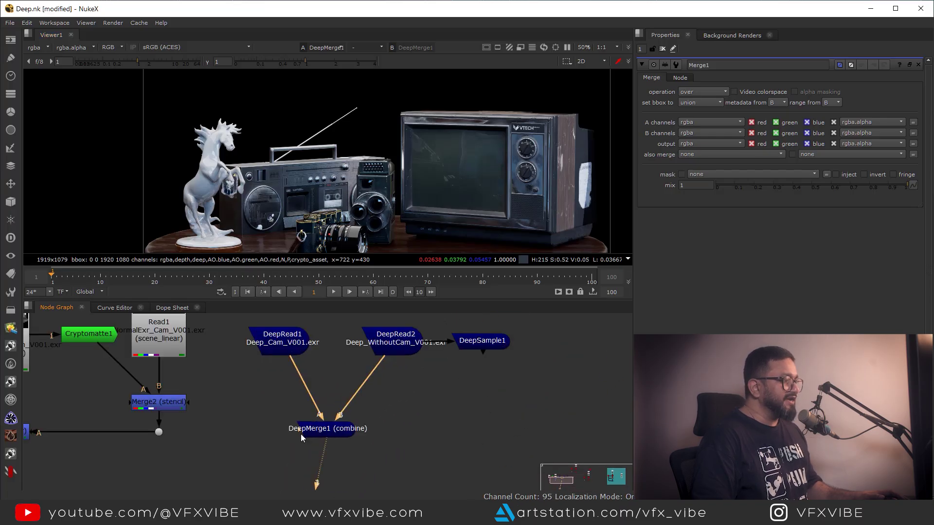
pyautogui.moveTo(299, 433); pyautogui.dragTo(579, 347)
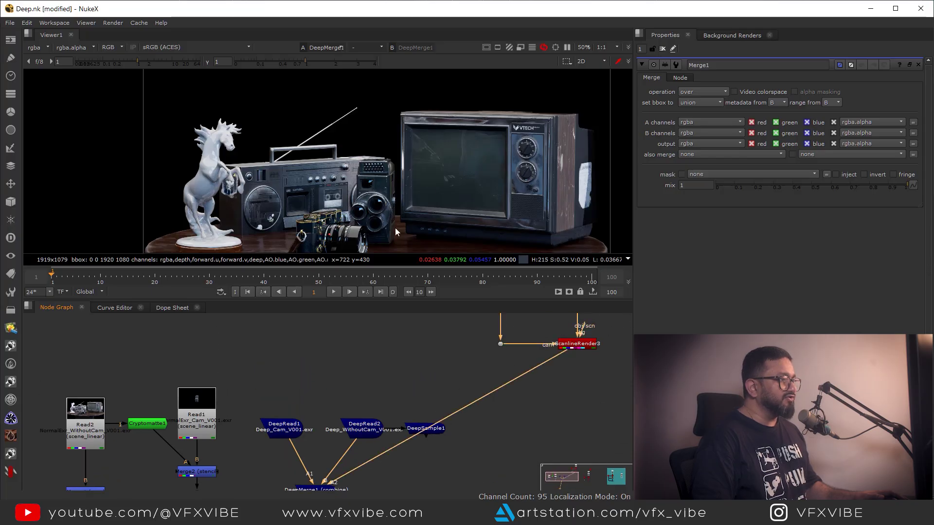
pyautogui.press('f')
pyautogui.scroll(-3, 396, 423)
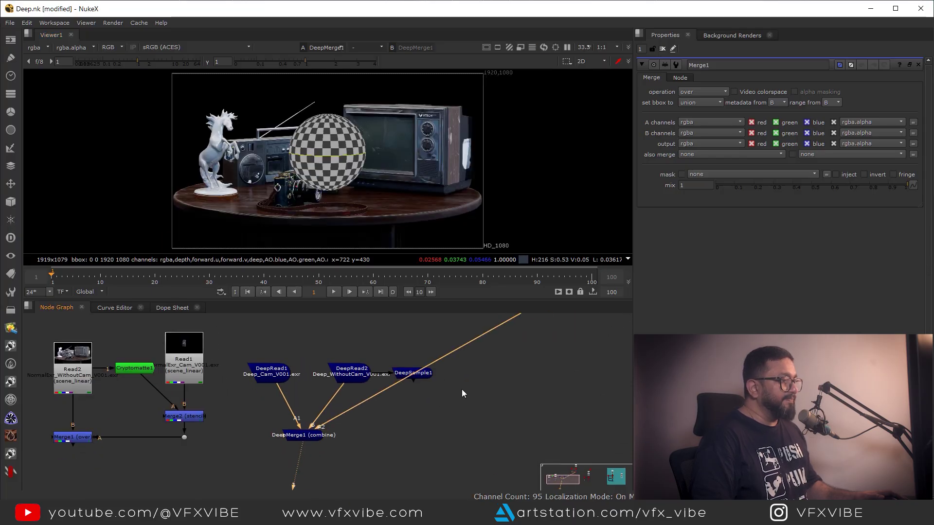
# Step: Add a dot below ScanlineRender3 to reroute its connection into DeepMerge1
pyautogui.keyDown('ctrl'); pyautogui.moveTo(451, 373); pyautogui.dragTo(528, 425); pyautogui.keyUp('ctrl')
pyautogui.moveTo(417, 441); pyautogui.dragTo(421, 428, button='middle')
pyautogui.scroll(3, 462, 386)
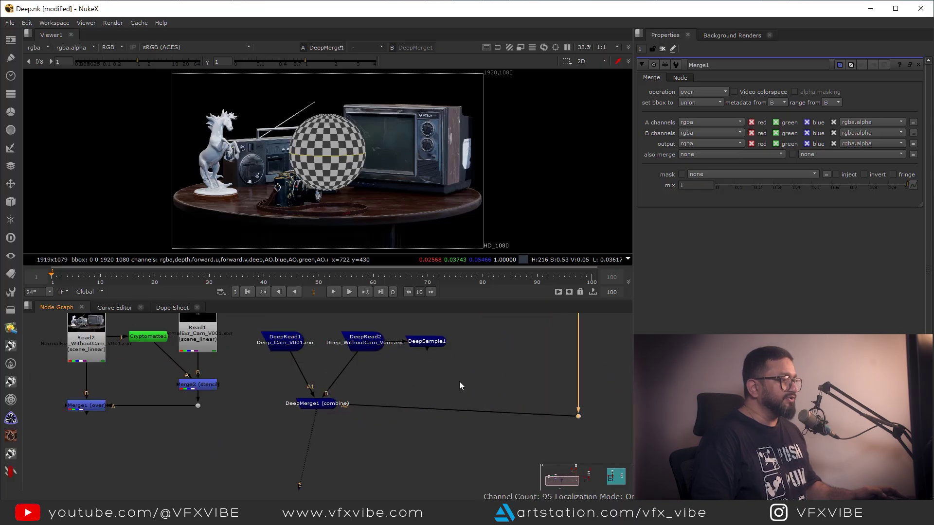
# Step: Add a DeepToPoints node below DeepMerge1, connect its camera input to Camera4, and view the point cloud in 3D
pyautogui.press('Tab')
pyautogui.write('deepto')
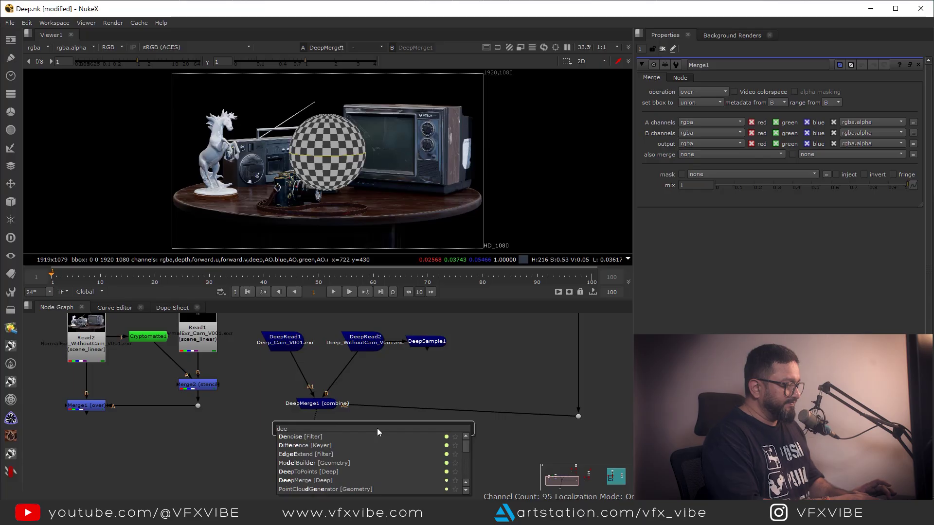
pyautogui.click(333, 436)
pyautogui.moveTo(365, 429); pyautogui.dragTo(310, 447)
pyautogui.moveTo(317, 436); pyautogui.dragTo(317, 403)
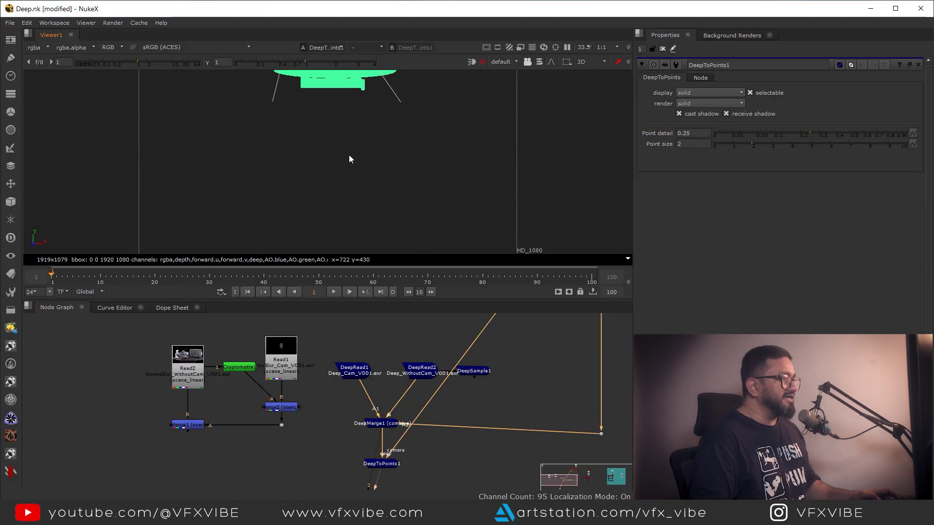
pyautogui.keyDown('ctrl'); pyautogui.moveTo(349, 154); pyautogui.dragTo(374, 252); pyautogui.keyUp('ctrl')
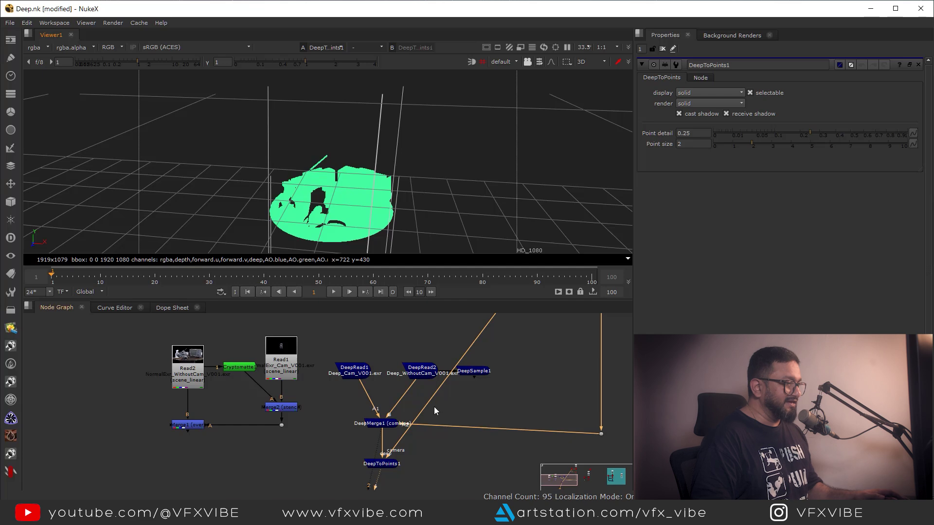
# Step: Move DeepSample1 slightly away from DeepRead2 and view it in 2D around the photo camera
pyautogui.scroll(-4, 449, 406)
pyautogui.moveTo(480, 398); pyautogui.dragTo(461, 411, button='middle')
pyautogui.scroll(3, 461, 379)
pyautogui.moveTo(436, 421); pyautogui.dragTo(454, 421)
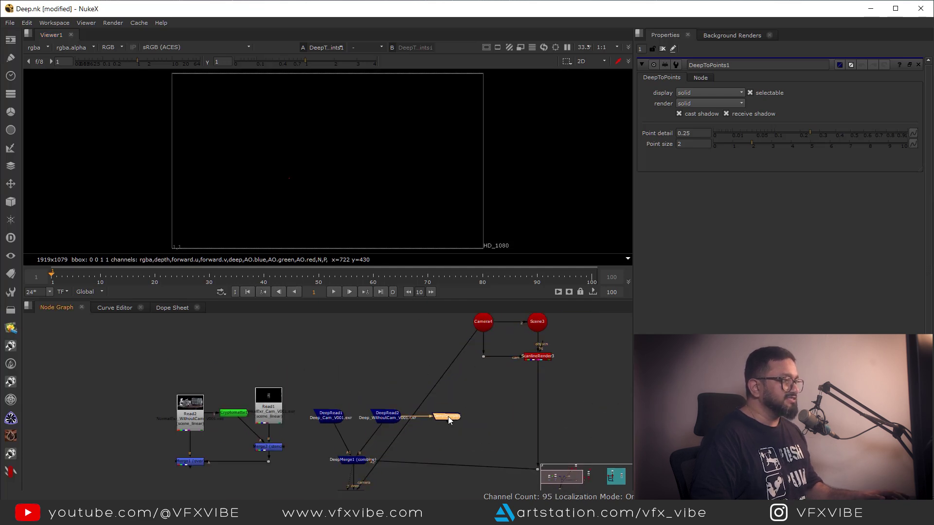
pyautogui.press('1')
pyautogui.scroll(5, 321, 200)
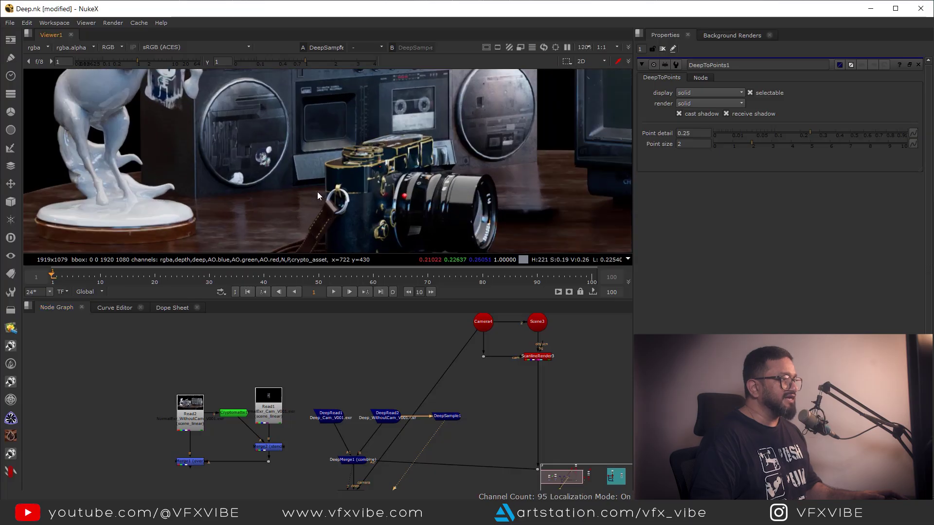
pyautogui.scroll(1, 302, 199)
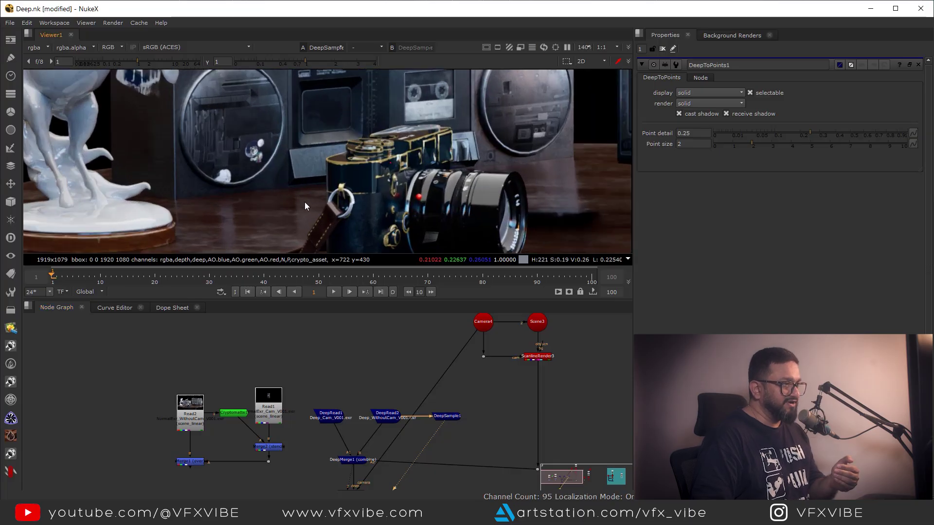
# Step: Open DeepSample1 and place its sample point on the tabletop beside the photo camera, at x 577, y 361.5
pyautogui.scroll(3, 451, 418)
pyautogui.doubleClick(447, 414)
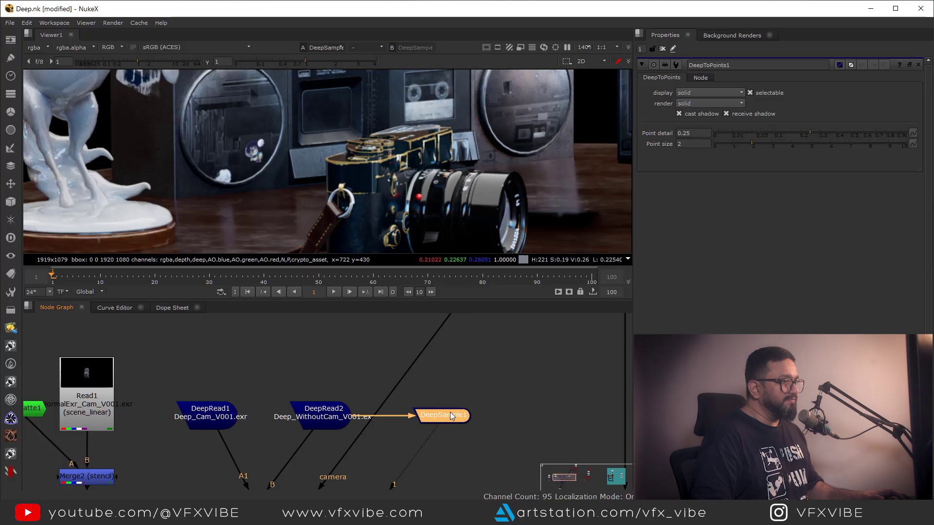
pyautogui.moveTo(520, 176); pyautogui.dragTo(294, 214)
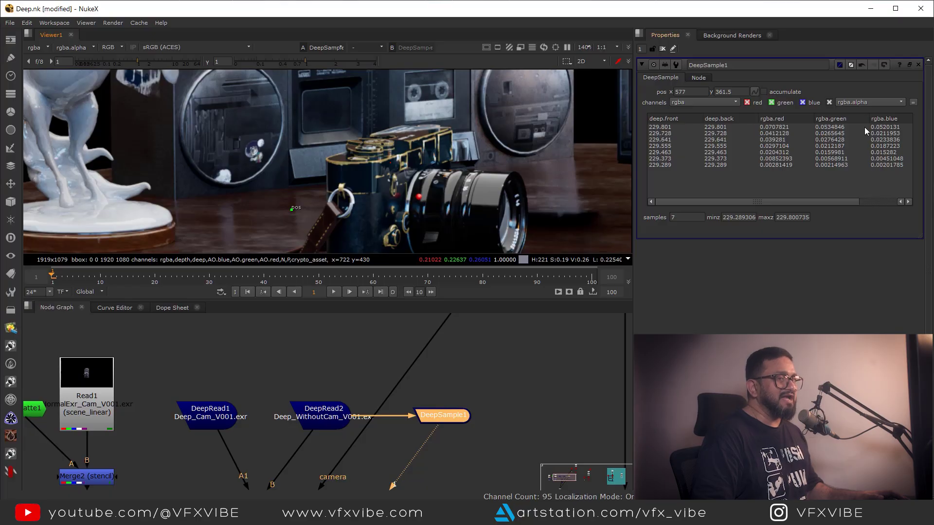
# Step: Insert a DeepTransform node between ScanlineRender3 and the dot feeding DeepMerge1
pyautogui.scroll(-5, 461, 407)
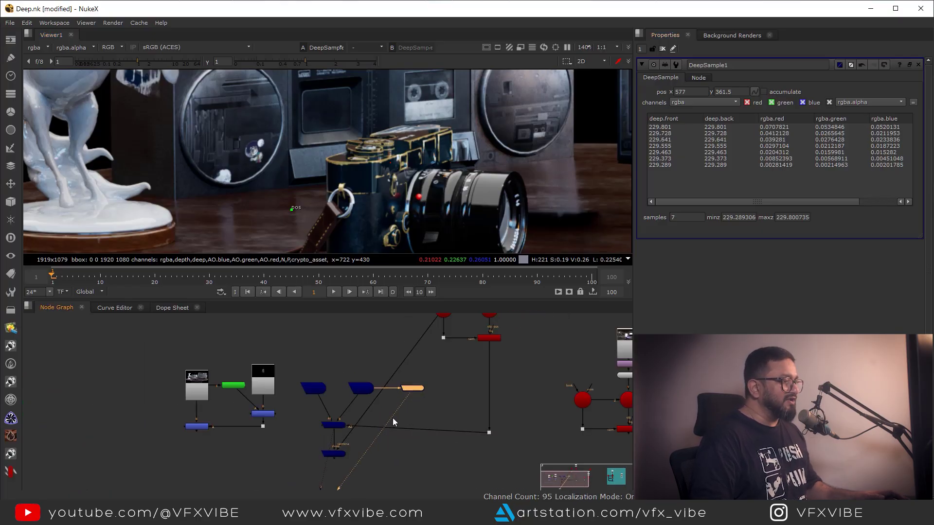
pyautogui.scroll(3, 428, 401)
pyautogui.click(489, 446)
pyautogui.press('Tab')
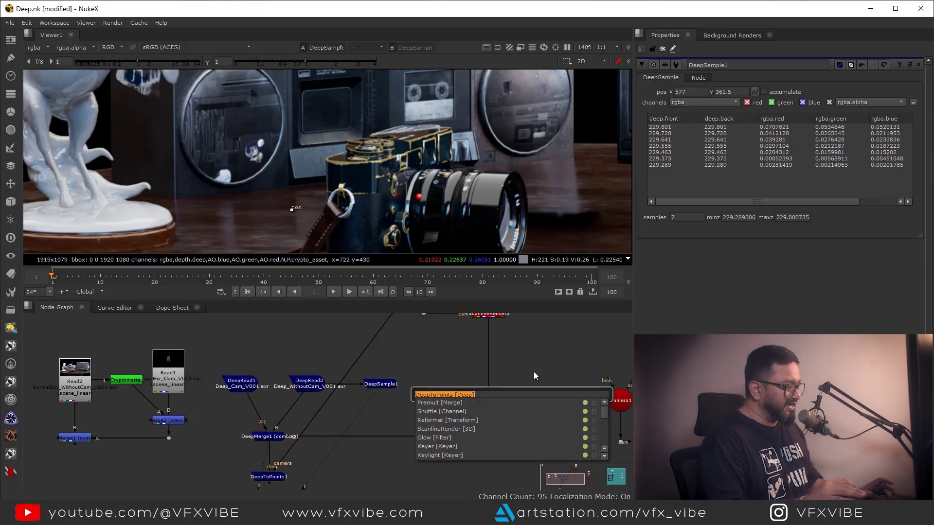
pyautogui.write('deeptrans')
pyautogui.press('Return')
pyautogui.moveTo(492, 397); pyautogui.dragTo(491, 399)
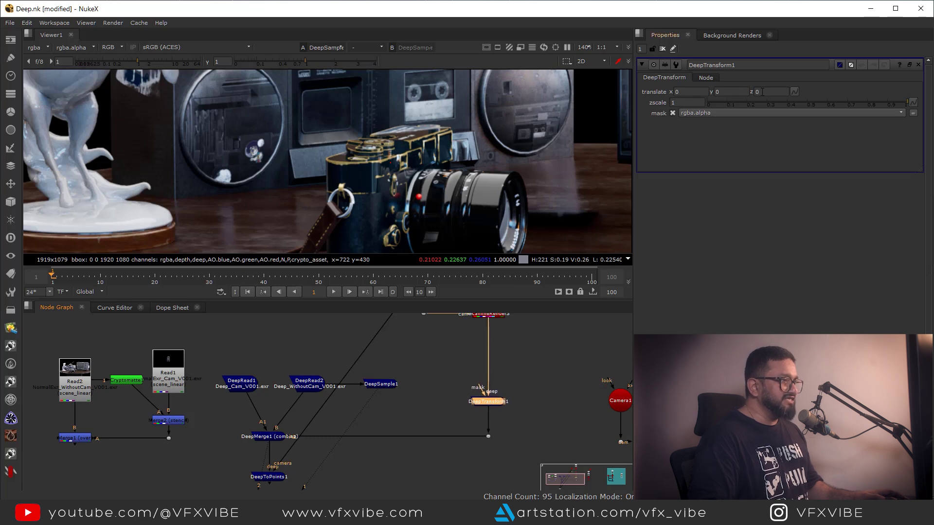
# Step: Fit the image in the viewer, view DeepToPoints1 in 3D, and examine the point cloud from the side
pyautogui.press('f')
pyautogui.moveTo(278, 467); pyautogui.dragTo(295, 436, button='middle')
pyautogui.click(286, 448)
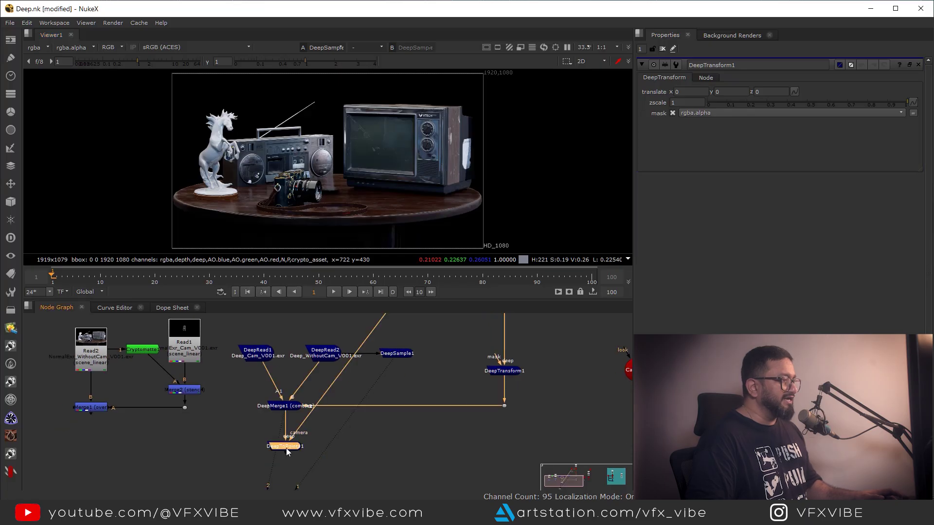
pyautogui.press('1')
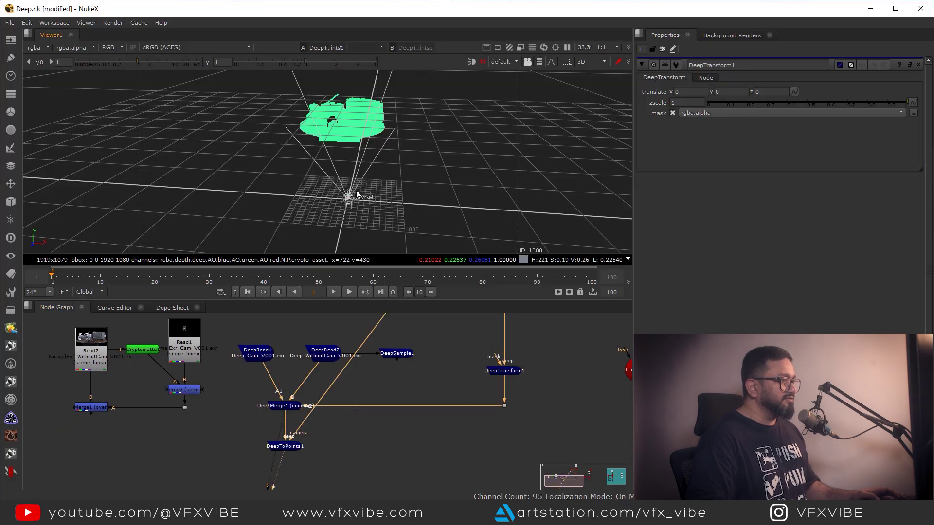
pyautogui.keyDown('ctrl'); pyautogui.moveTo(377, 212); pyautogui.dragTo(299, 247); pyautogui.keyUp('ctrl')
# Step: Set DeepTransform1's z translation to 225 and inspect the checkered sphere among the table objects from above
pyautogui.click(501, 371)
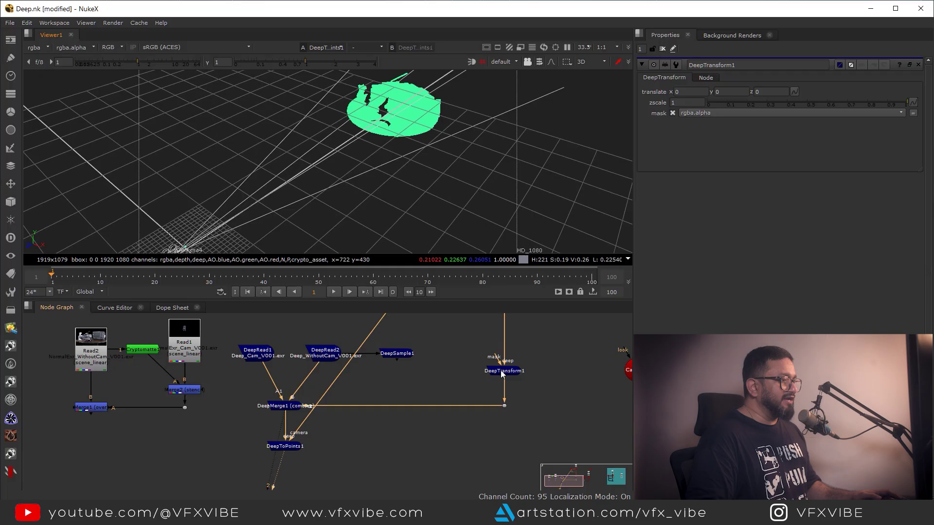
pyautogui.click(770, 92)
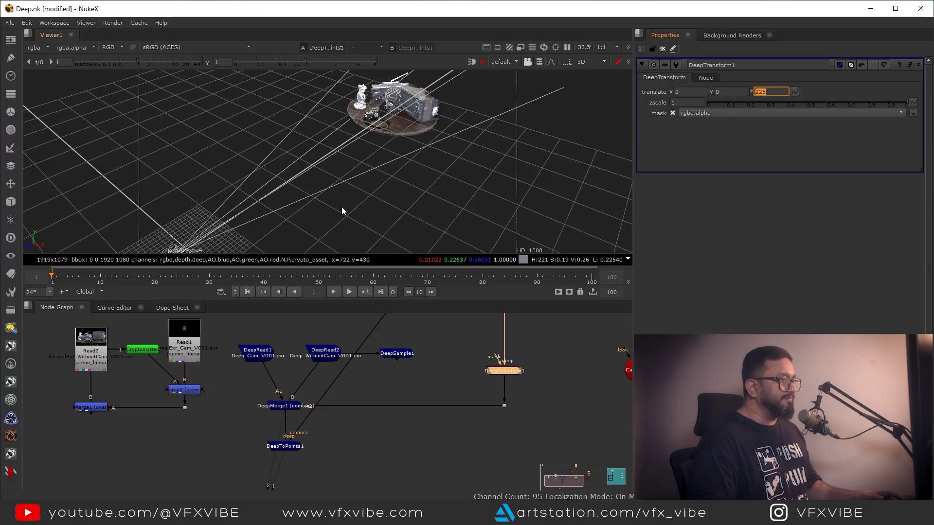
pyautogui.scroll(8, 479, 150)
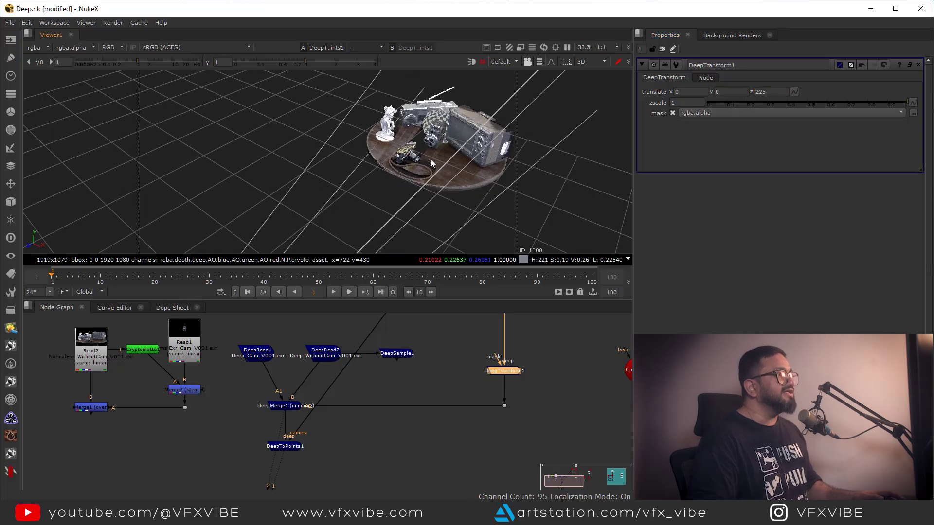
pyautogui.moveTo(479, 151); pyautogui.dragTo(391, 214, button='middle')
pyautogui.keyDown('ctrl'); pyautogui.moveTo(387, 217); pyautogui.dragTo(442, 230); pyautogui.keyUp('ctrl')
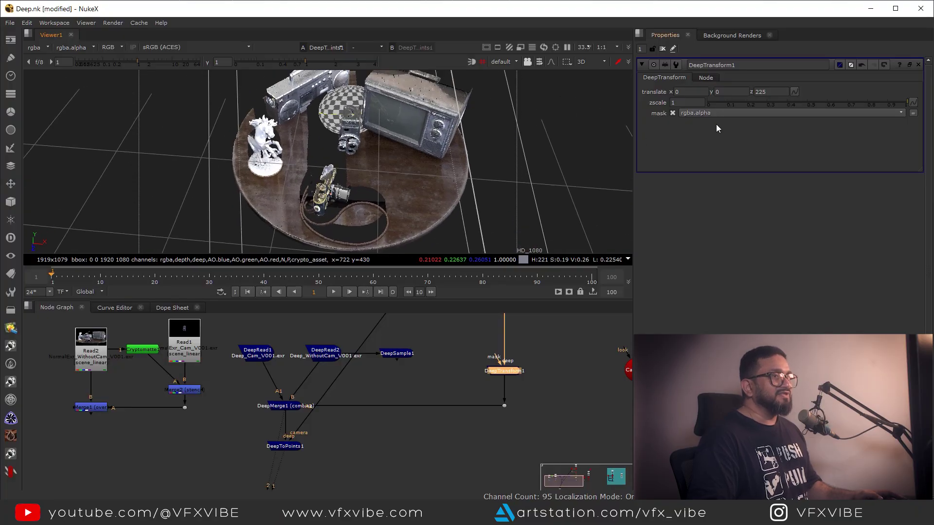
# Step: Set DeepTransform1's x translation to -5
pyautogui.click(675, 92)
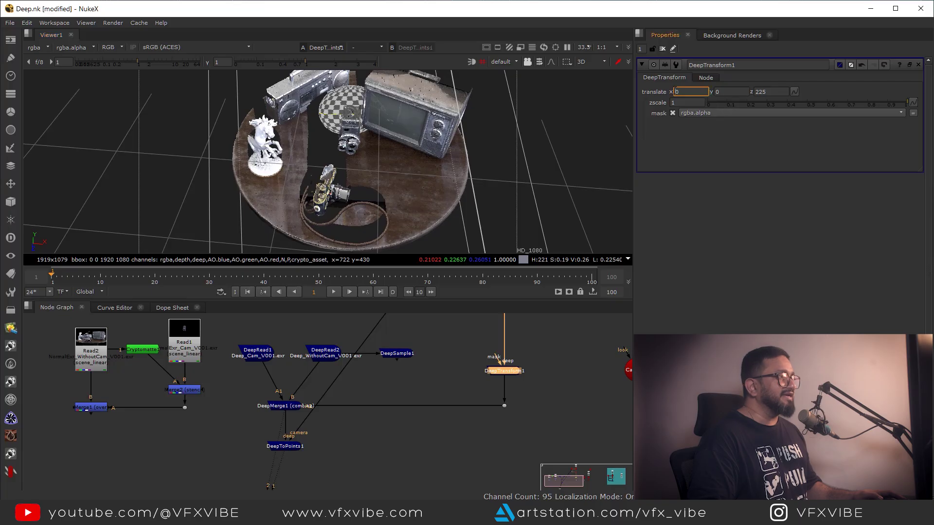
pyautogui.press('Down')
pyautogui.press('Down')
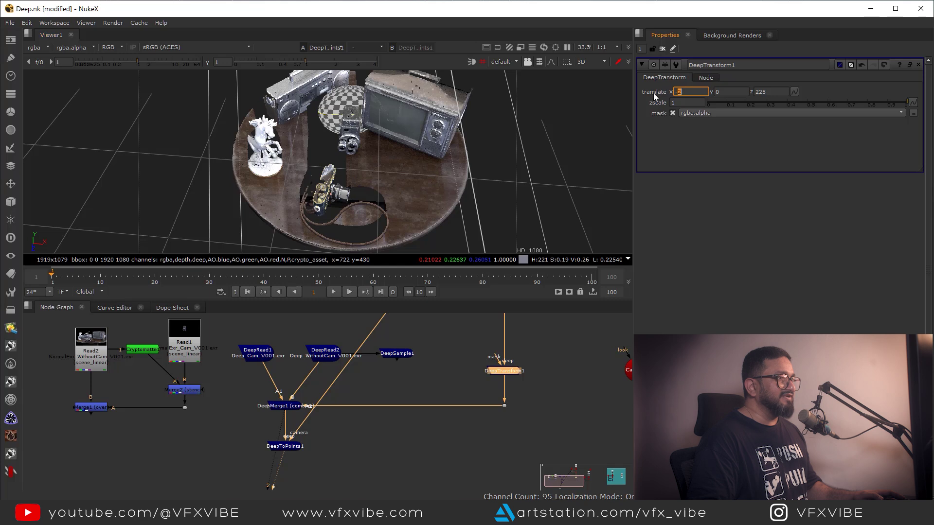
pyautogui.press('Down')
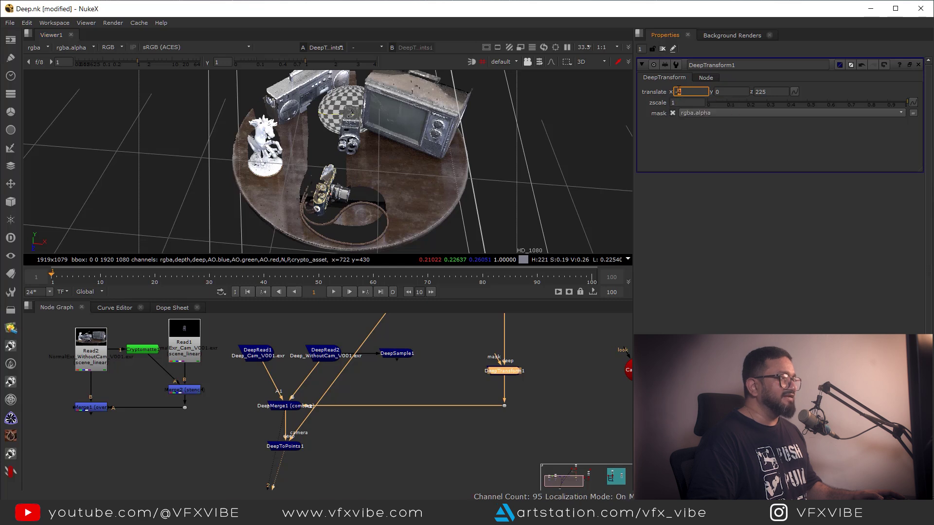
pyautogui.click(379, 155)
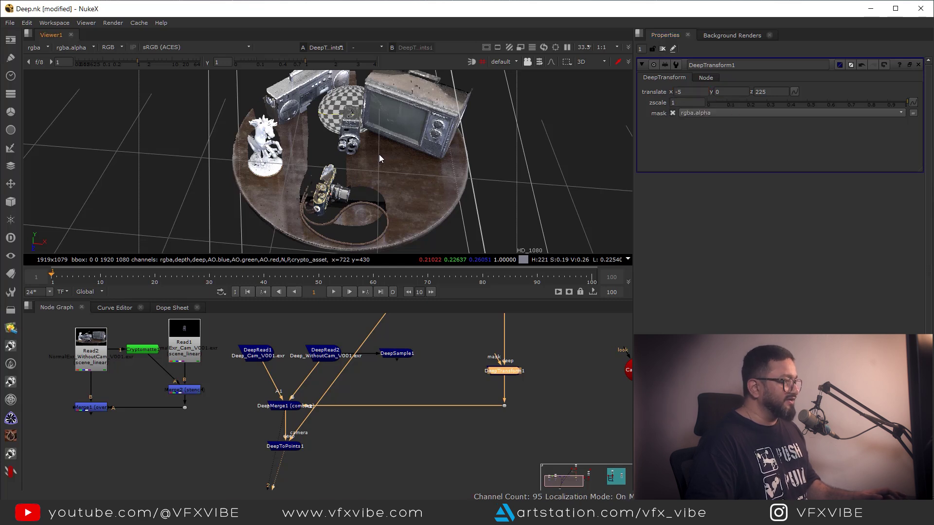
# Step: Switch the viewer back to 2D and view DeepMerge1
pyautogui.press('Tab')
pyautogui.moveTo(329, 415); pyautogui.dragTo(335, 379, button='middle')
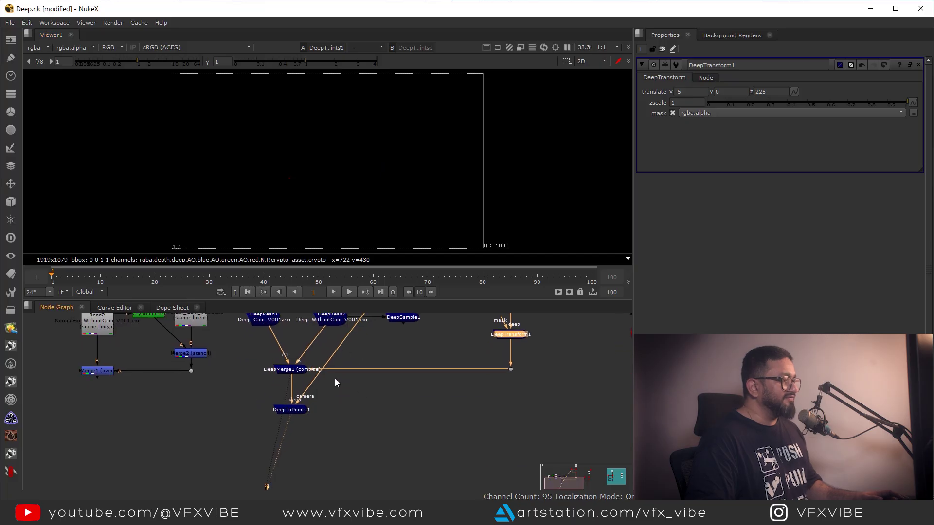
pyautogui.click(294, 371)
pyautogui.press('1')
pyautogui.click(311, 340)
# Step: Shift the sphere toward the horse statue by setting DeepTransform1's x translation to -304
pyautogui.moveTo(702, 91); pyautogui.dragTo(688, 86, button='middle')
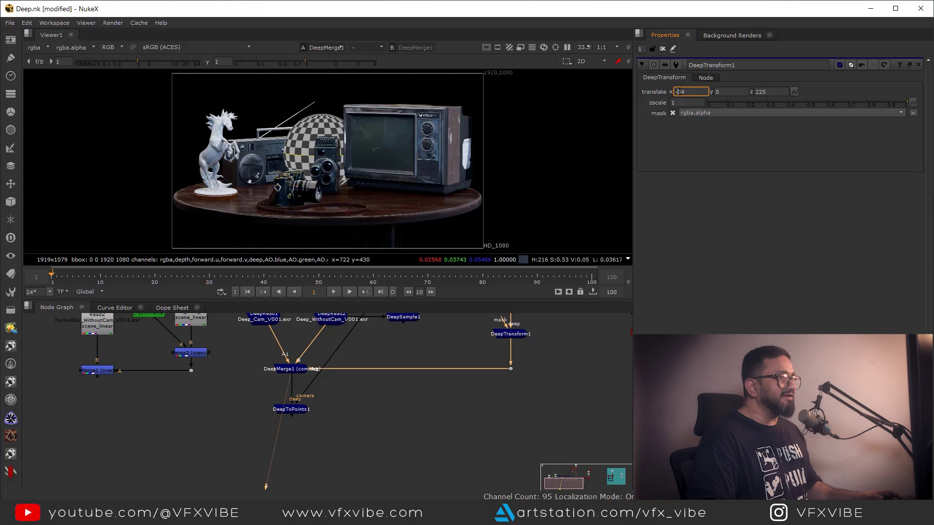
pyautogui.press('Down')
pyautogui.scroll(-2, 679, 92)
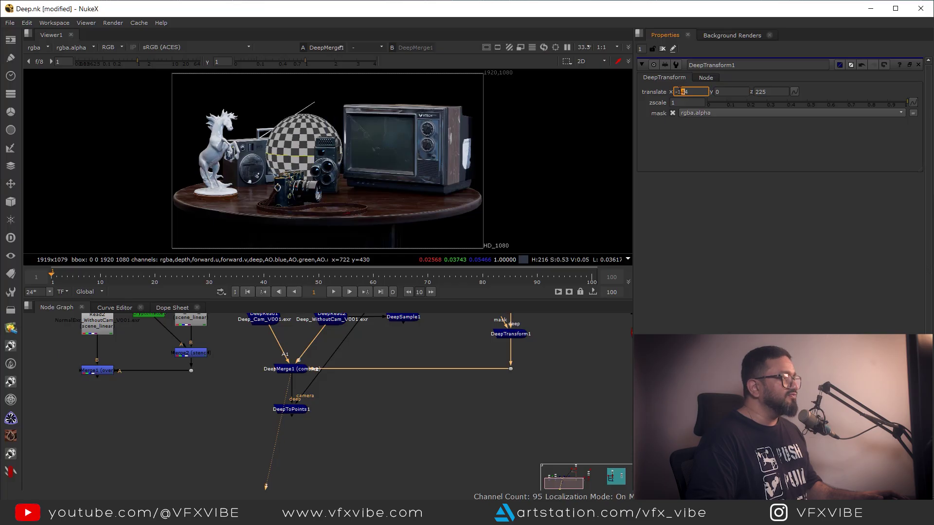
pyautogui.scroll(-3, 683, 91)
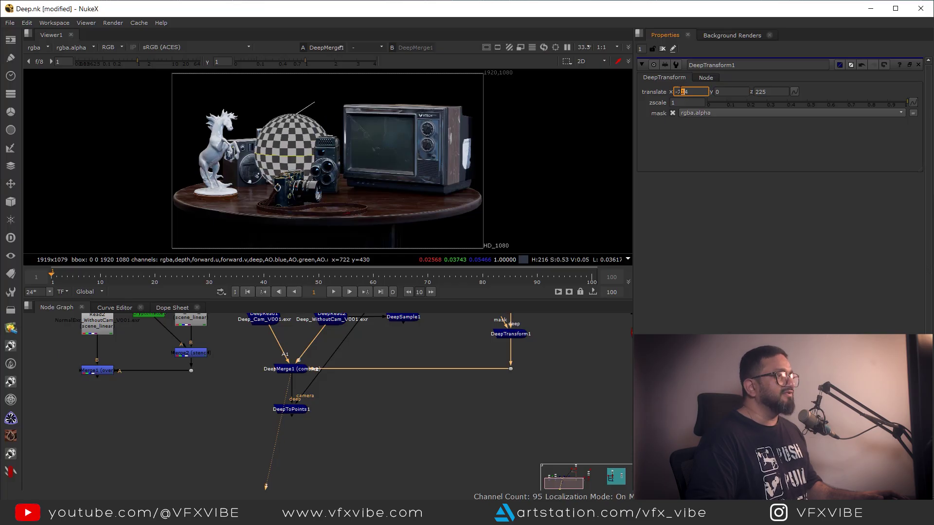
pyautogui.scroll(-1, 683, 92)
pyautogui.scroll(-4, 681, 92)
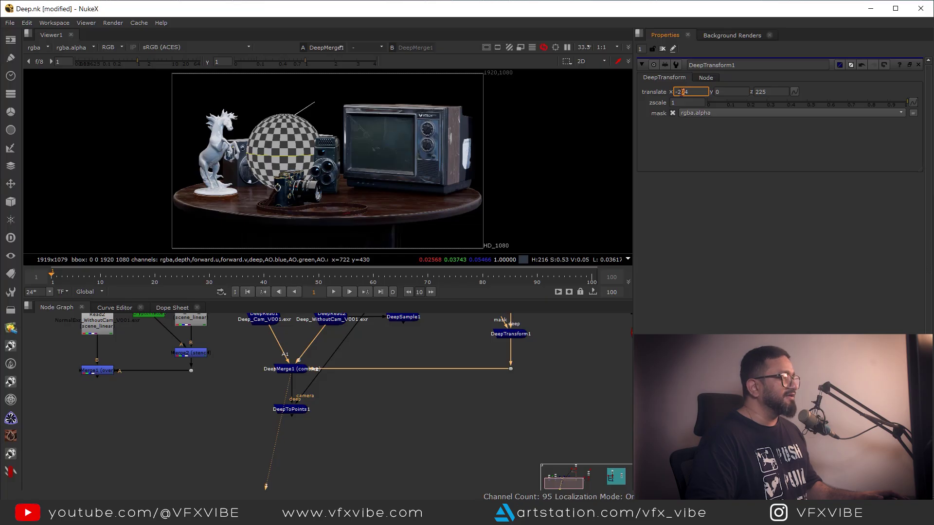
# Step: Set Sphere3's uniform scale to 6 and lower the sphere to a y translation of about 82.35
pyautogui.moveTo(431, 347); pyautogui.dragTo(359, 515, button='middle')
pyautogui.moveTo(455, 437); pyautogui.dragTo(454, 436, button='middle')
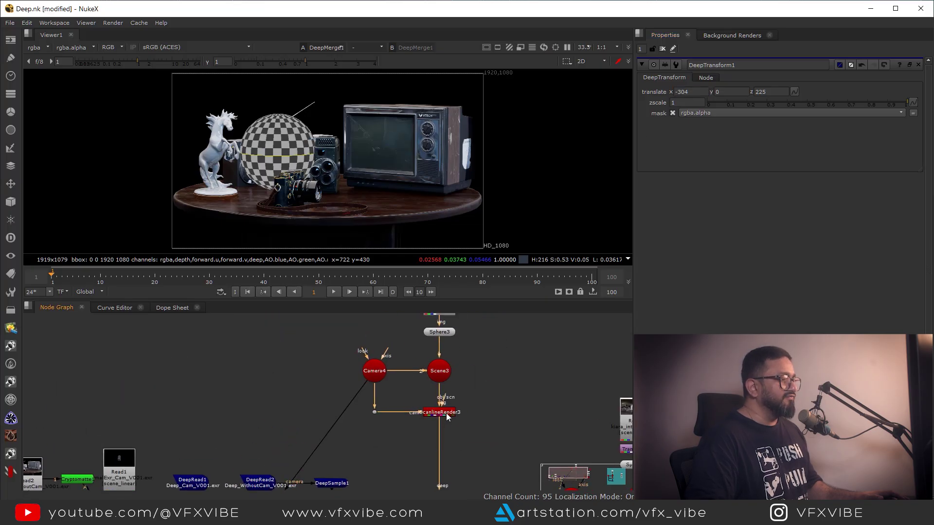
pyautogui.doubleClick(443, 334)
pyautogui.moveTo(706, 263); pyautogui.dragTo(649, 268)
pyautogui.press('Return')
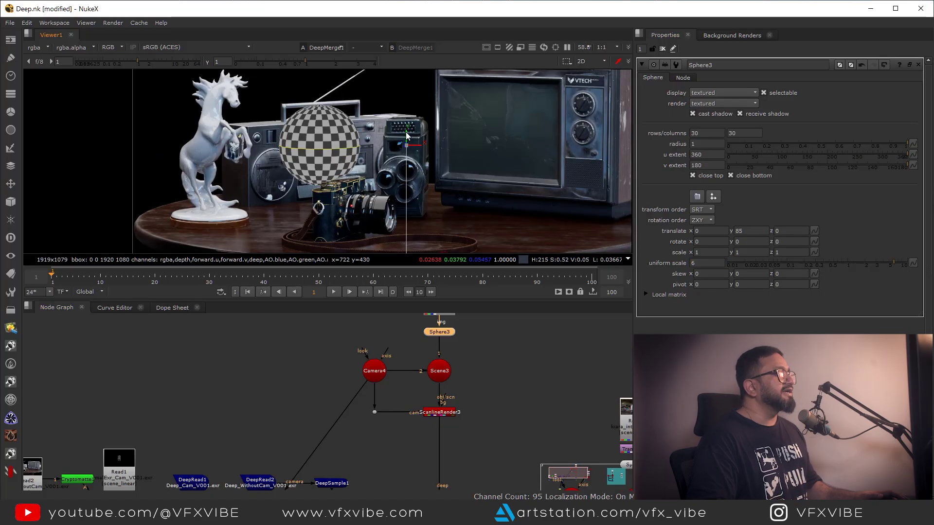
pyautogui.moveTo(407, 133); pyautogui.dragTo(407, 150)
# Step: Try z translations of 220 and 190 on DeepTransform1 and set the value back to 225
pyautogui.moveTo(487, 397); pyautogui.dragTo(424, 296, button='middle')
pyautogui.scroll(3, 379, 398)
pyautogui.doubleClick(378, 398)
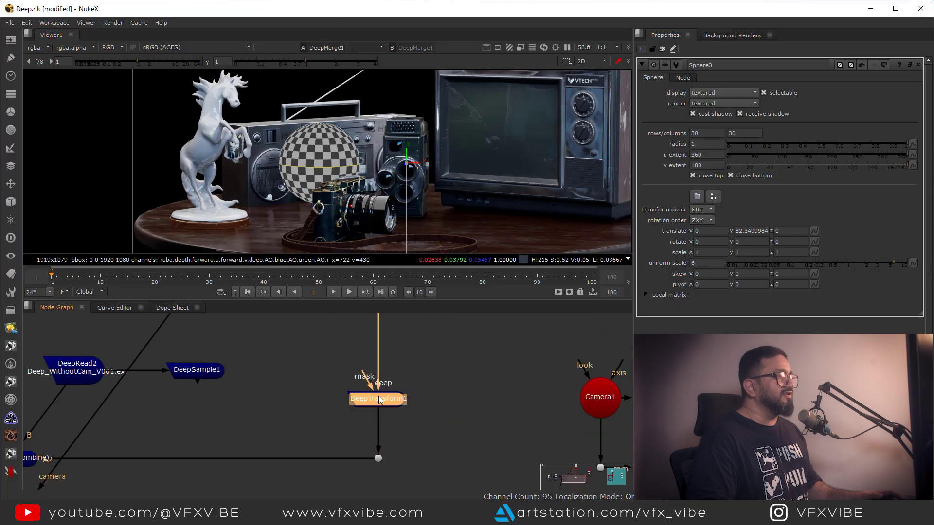
pyautogui.moveTo(769, 92); pyautogui.dragTo(714, 93)
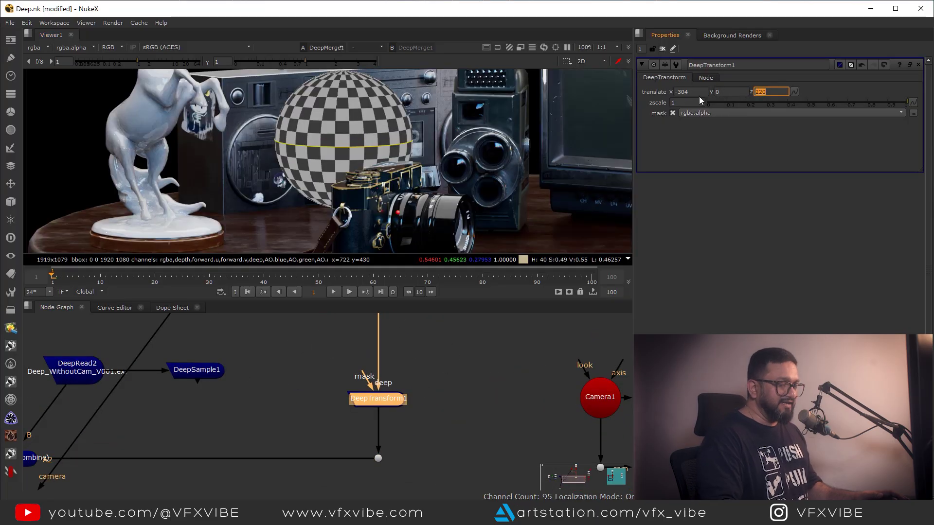
pyautogui.write('1')
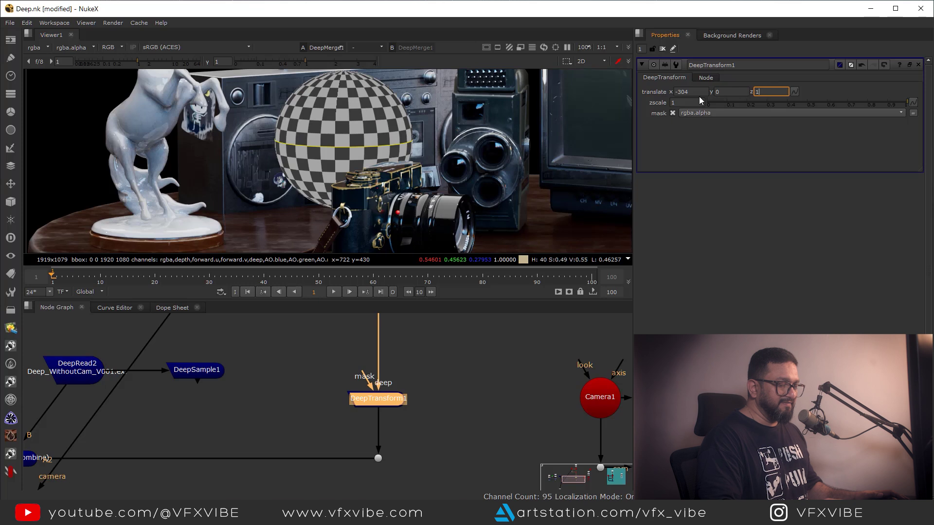
pyautogui.write('90')
pyautogui.press('Return')
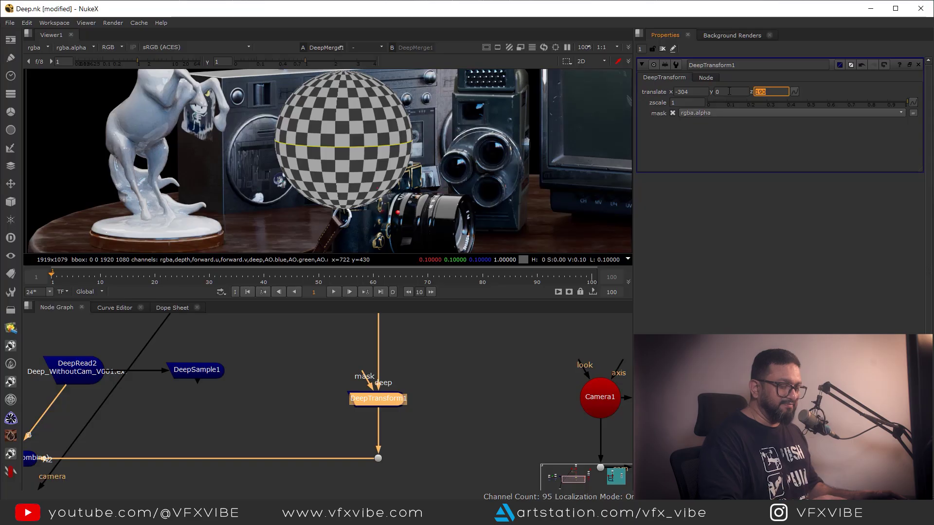
pyautogui.press('Return')
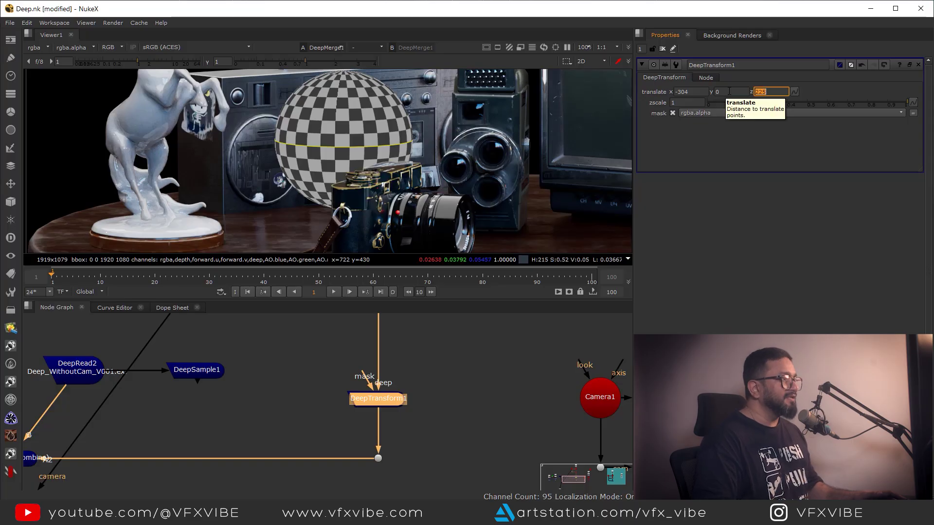
pyautogui.scroll(-3, 318, 213)
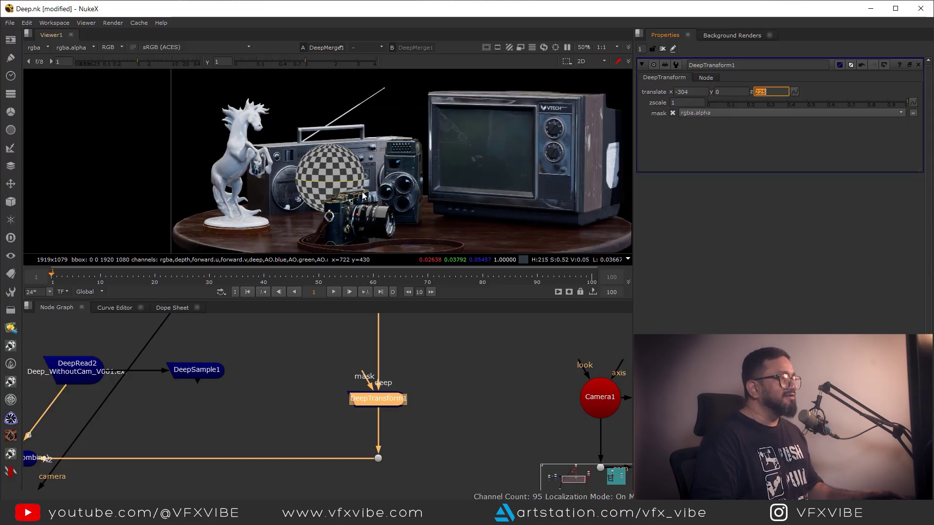